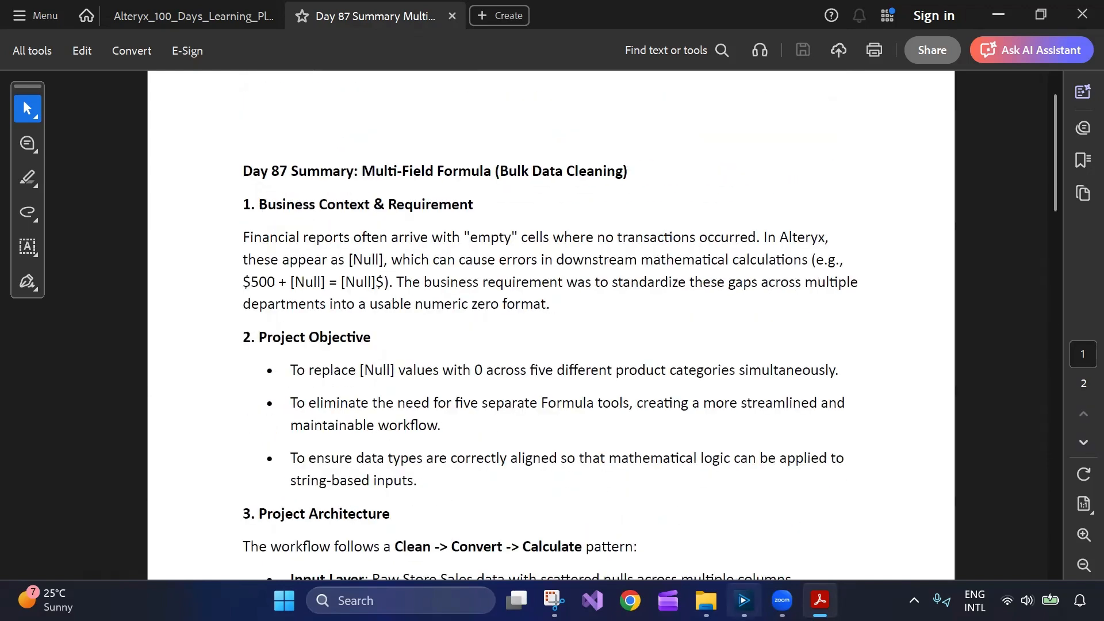
- Switch to Alteryx Designer and review the Text Input store sales data and the Select tool's column types
left_click(744, 600)
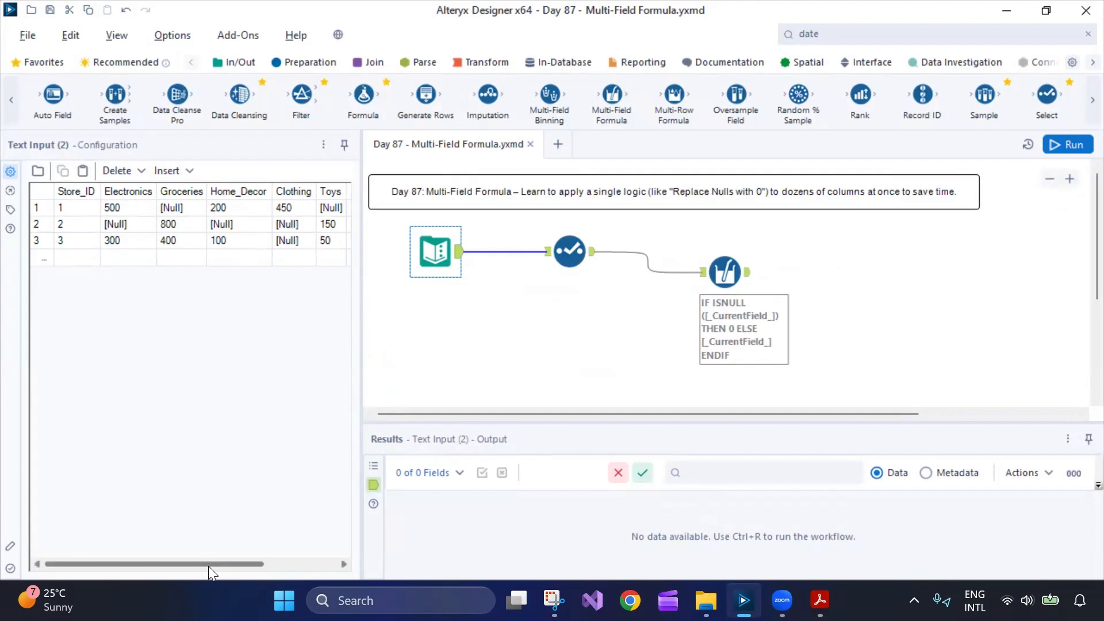
left_click_drag(208, 566, 270, 569)
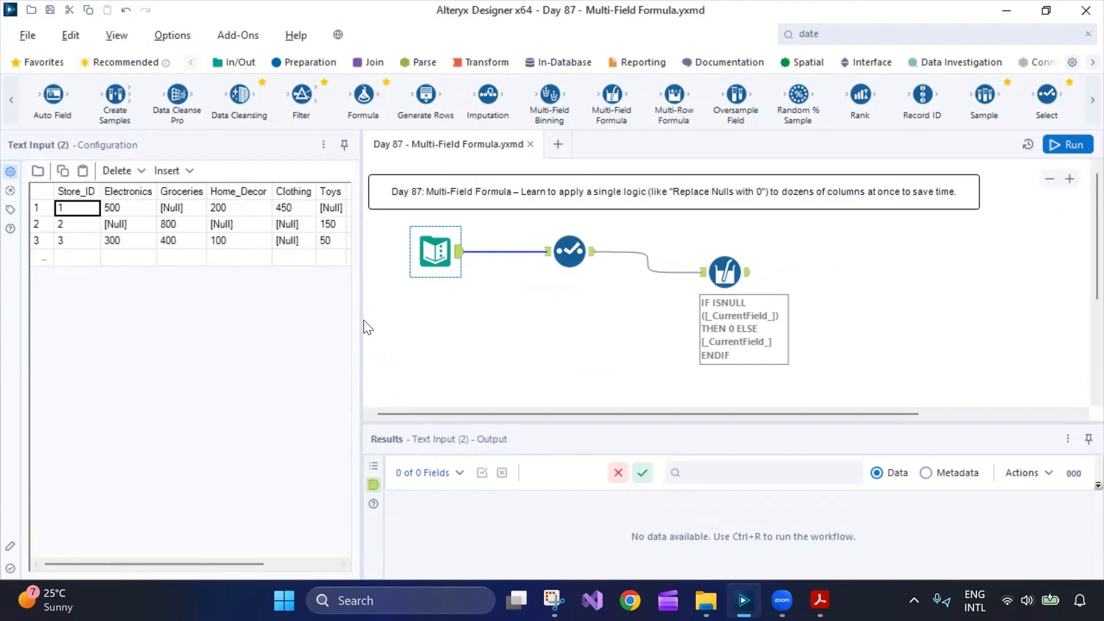
left_click_drag(362, 324, 401, 305)
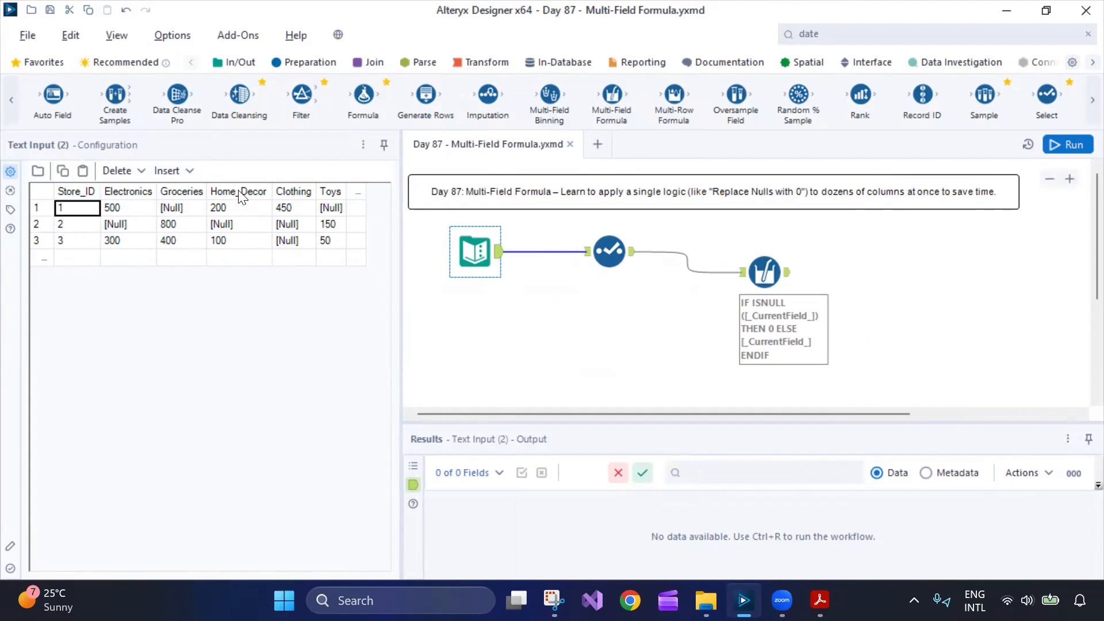
left_click(610, 252)
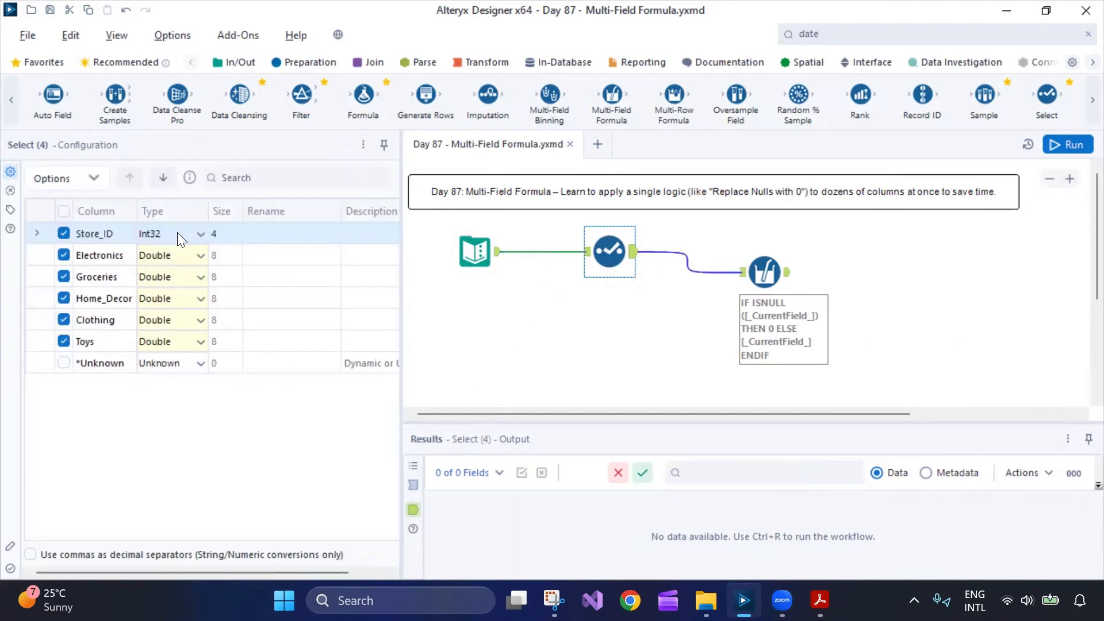
left_click(498, 240)
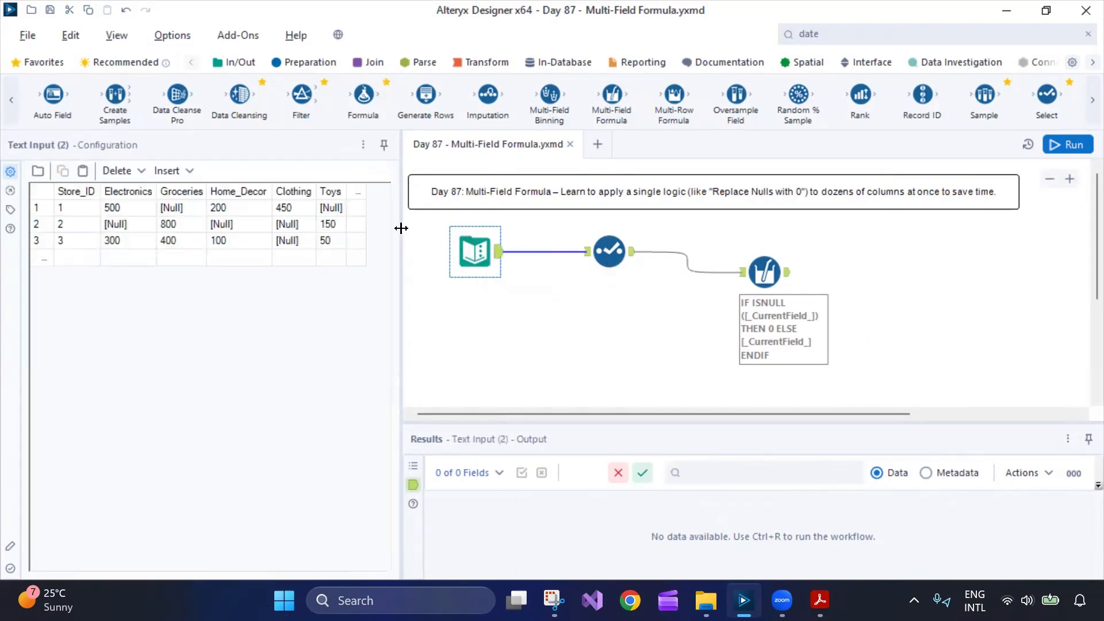
left_click(600, 253)
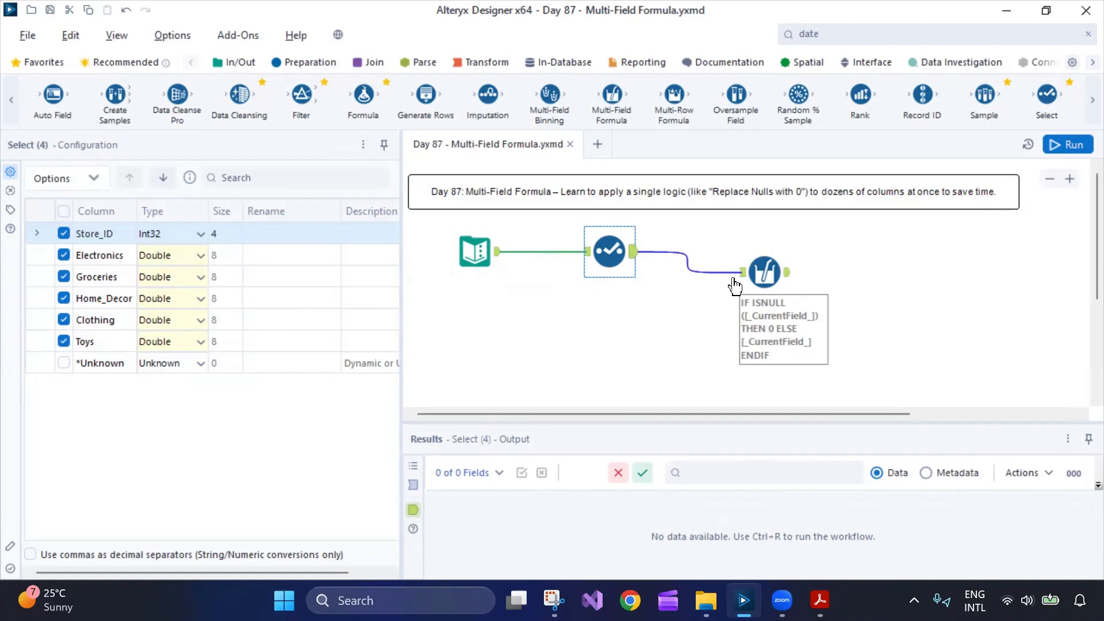
- Examine the Multi-Field Formula tool's selected numeric fields and its null-replacement expression
left_click(753, 279)
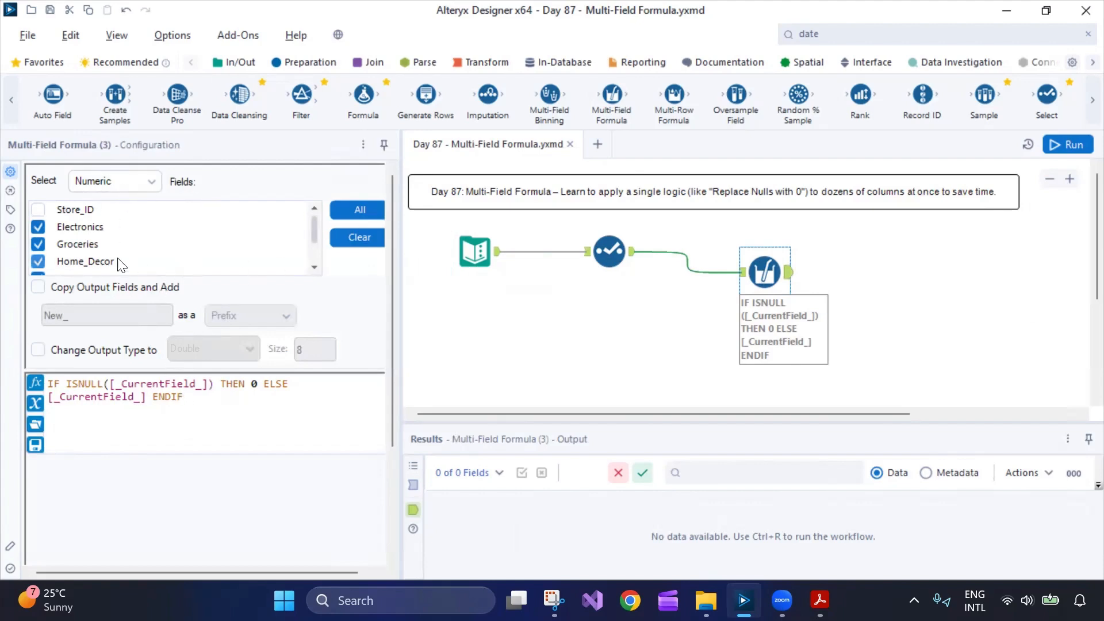
left_click(314, 267)
left_click(314, 267)
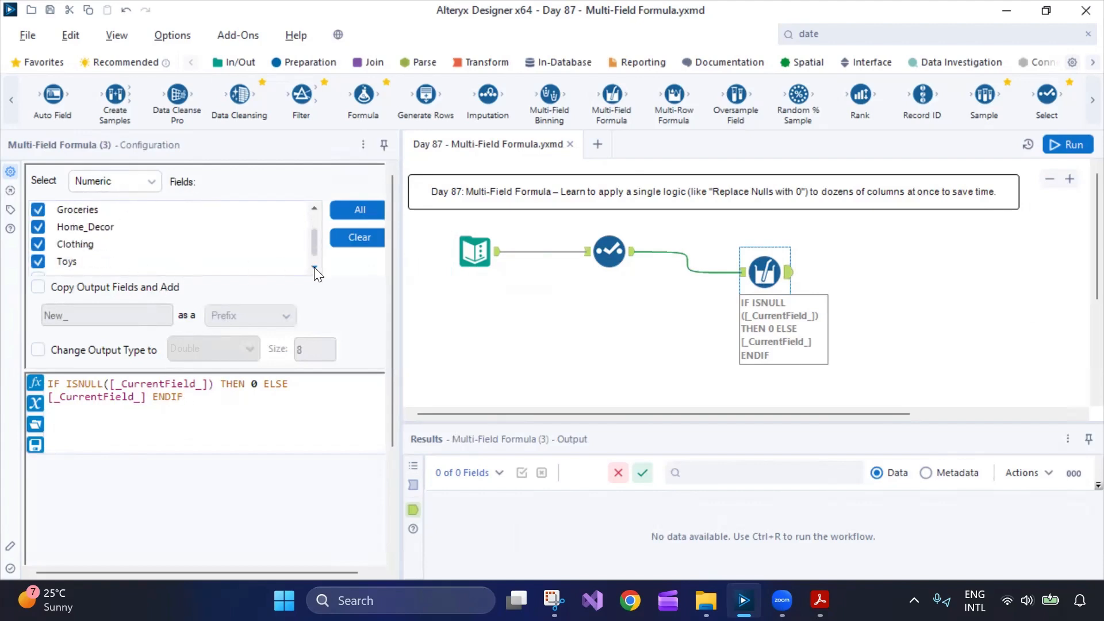
left_click(314, 267)
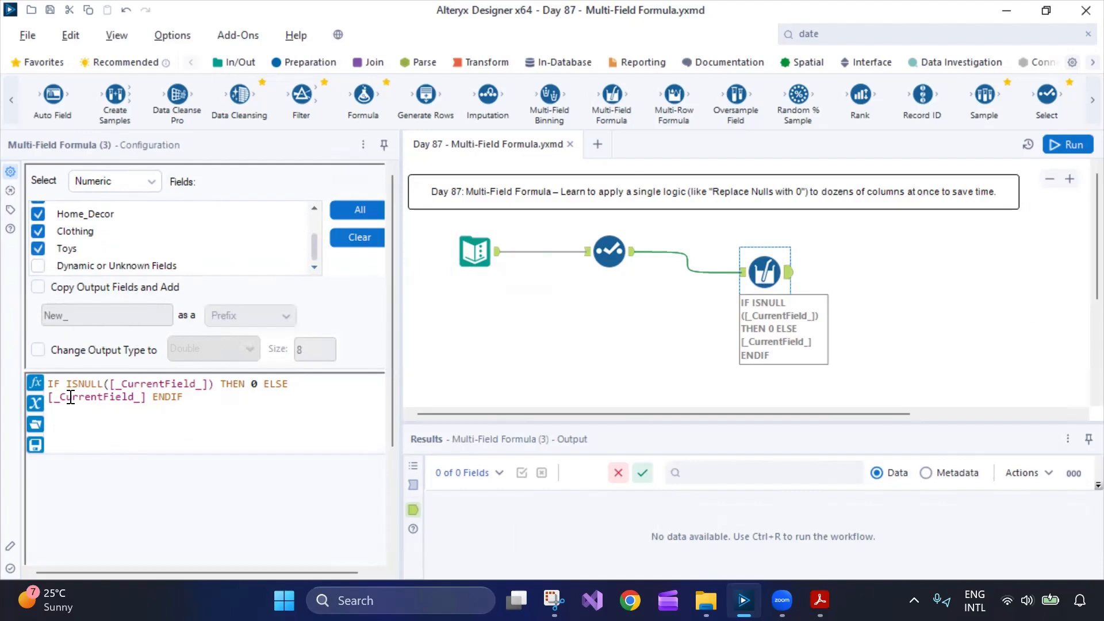
left_click_drag(182, 397, 80, 384)
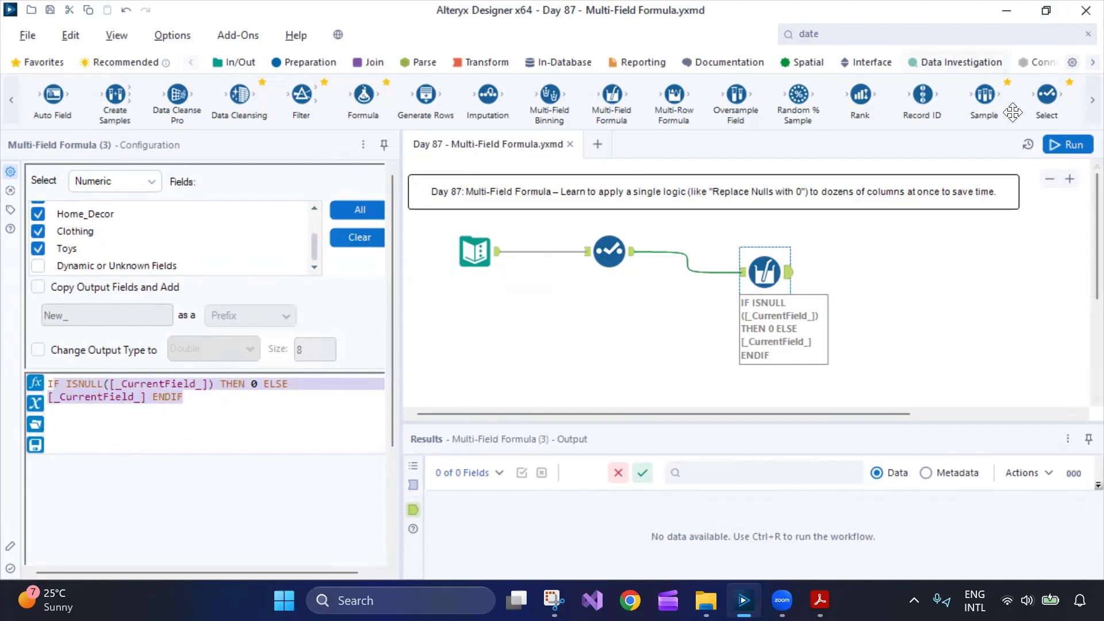
- Run the workflow to inspect the Multi-Field Formula output, and align that tool level with the Select tool
left_click(926, 310)
key("ctrl+r")
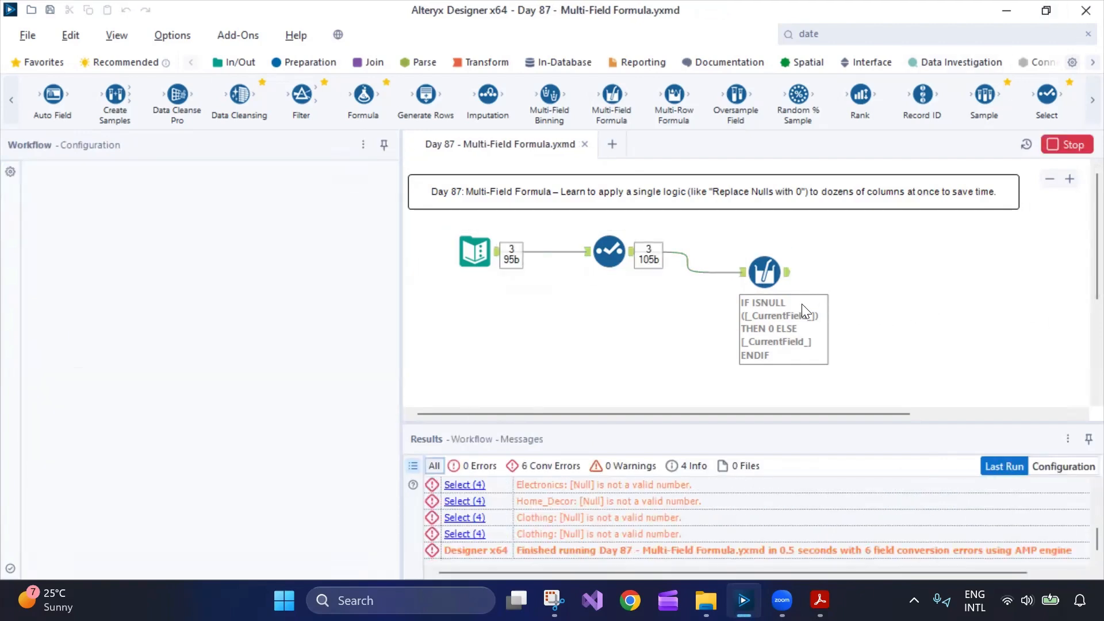
left_click(784, 272)
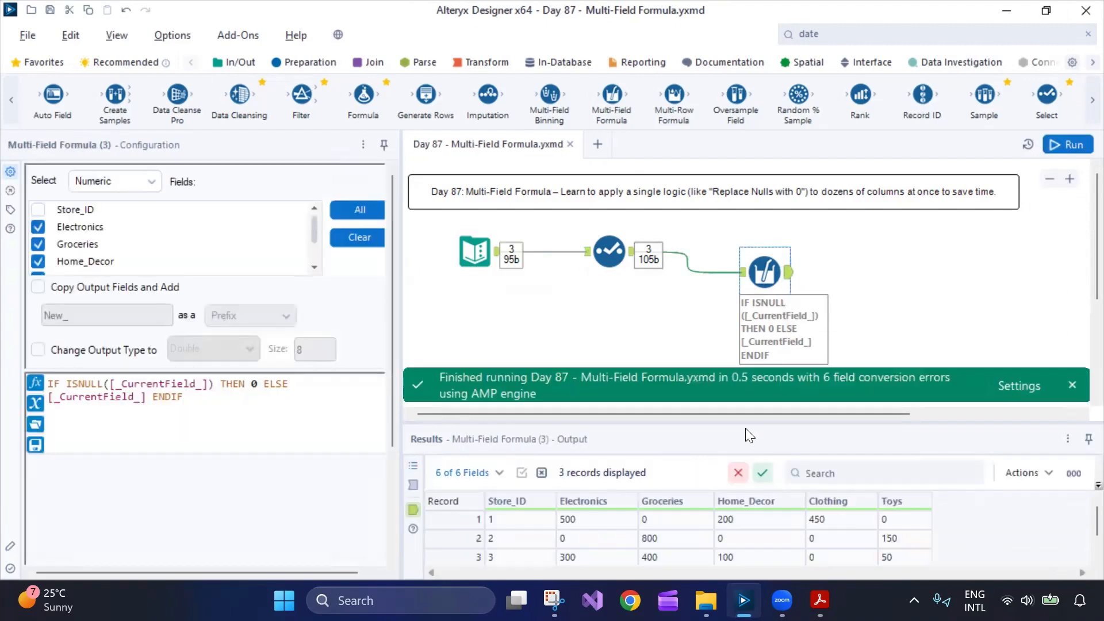
left_click_drag(736, 419, 737, 360)
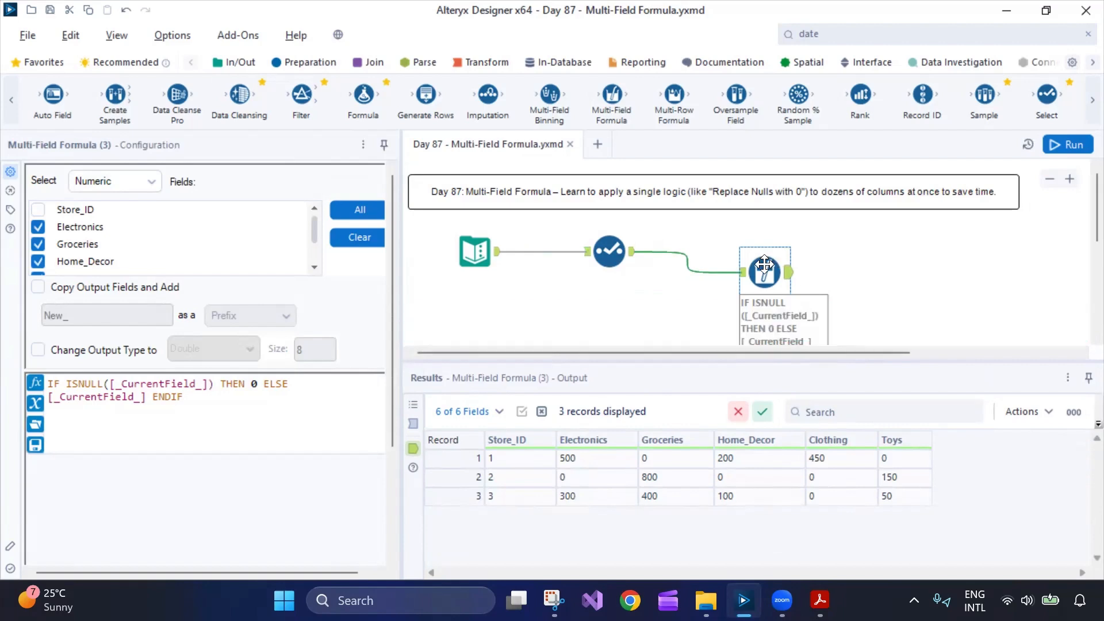
left_click_drag(764, 271, 765, 251)
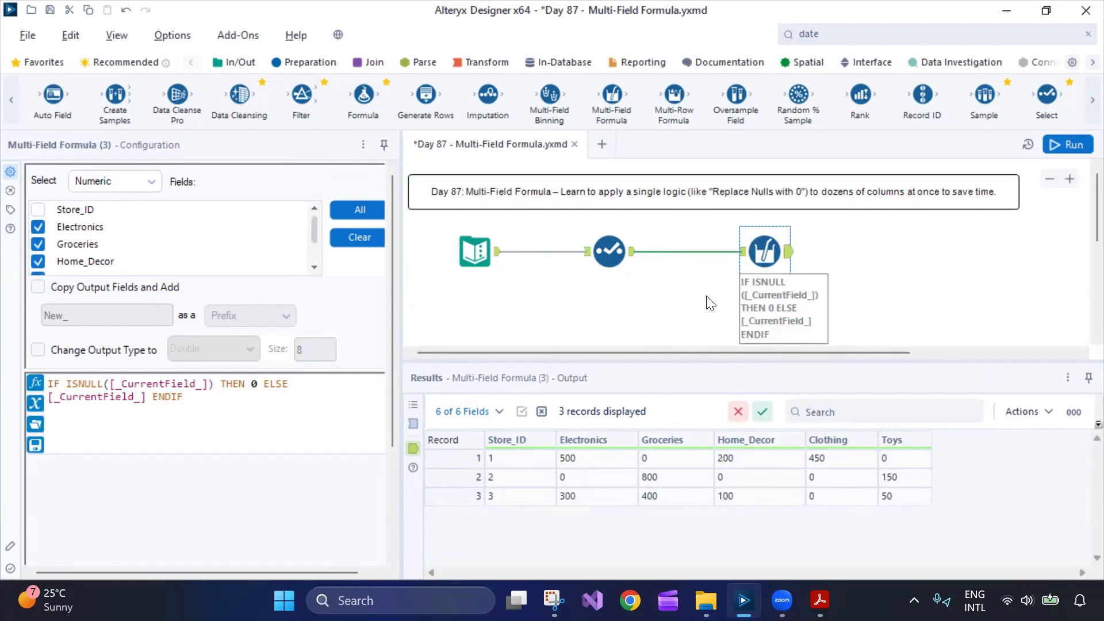
- Add a Cross Tab after the Multi-Field Formula, grouped by Electronics, Groceries, Home_Decor, Clothing and Toys, with Sum and Average aggregation
left_click(498, 64)
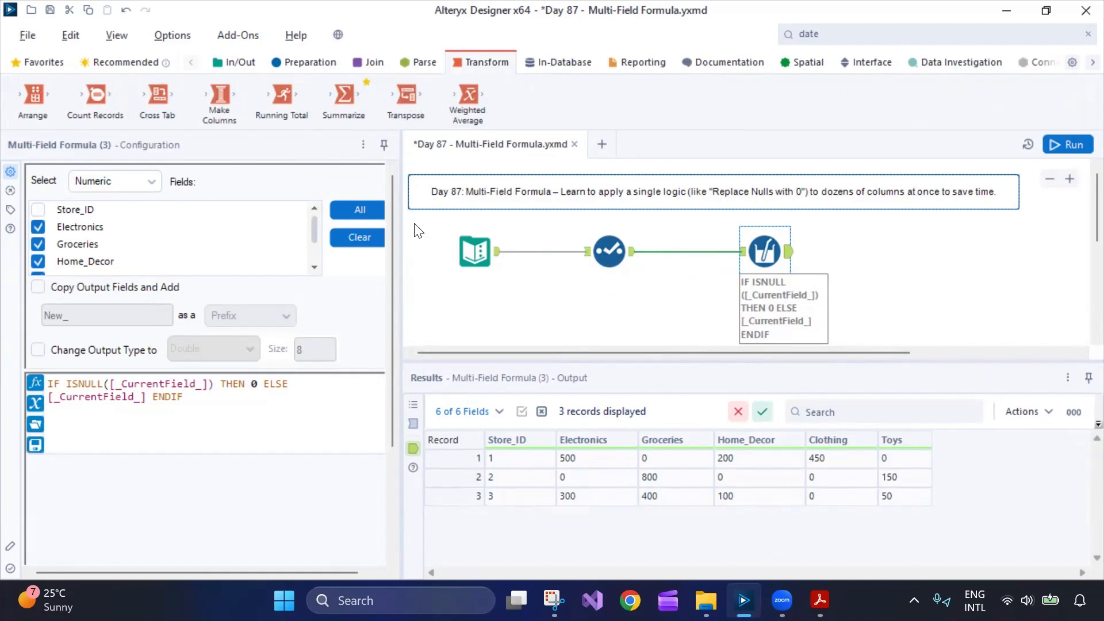
left_click_drag(158, 98, 850, 265)
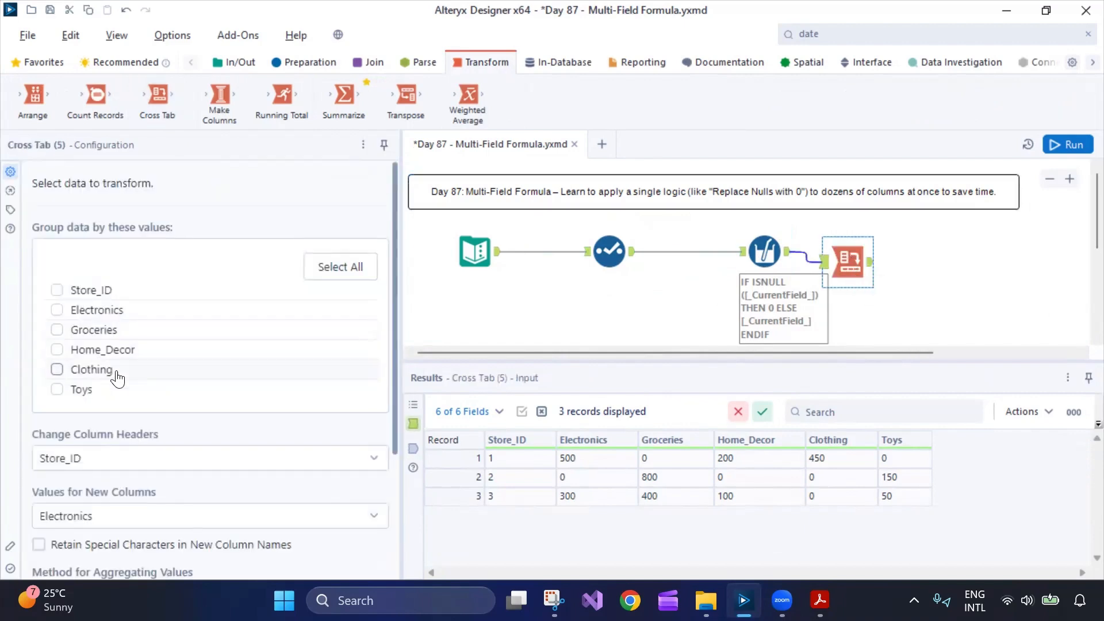
left_click(56, 310)
left_click(57, 330)
left_click(57, 370)
left_click(57, 389)
scroll(175, 440, "down", 3)
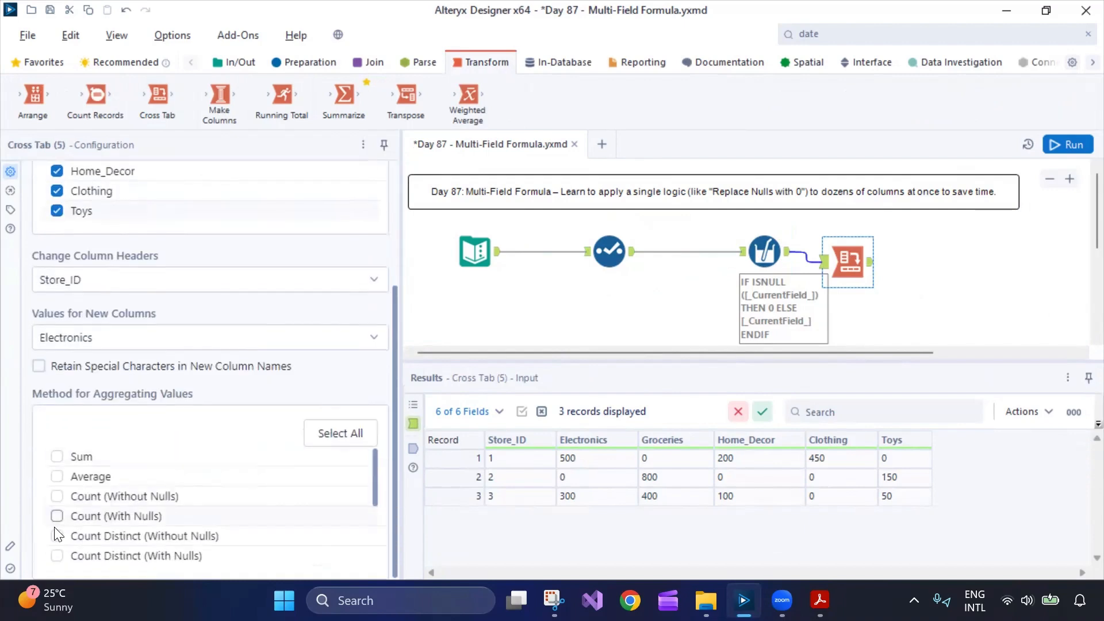
left_click(57, 457)
left_click(56, 476)
- Run the workflow to inspect all Cross Tab output columns, and delete the Cross Tab tool
left_click(1068, 144)
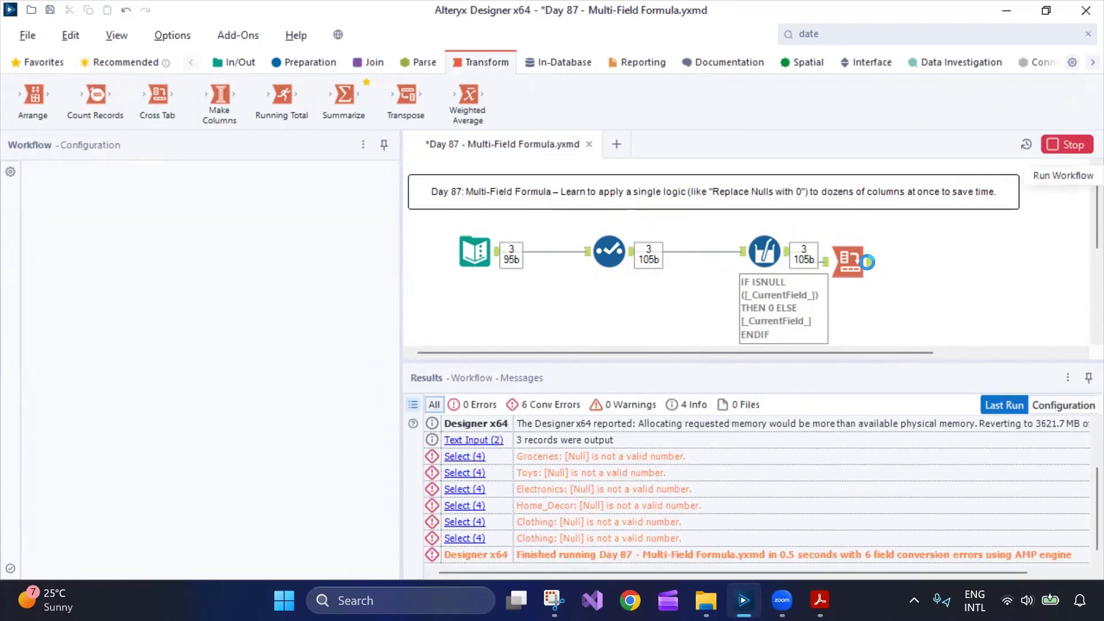
left_click(867, 262)
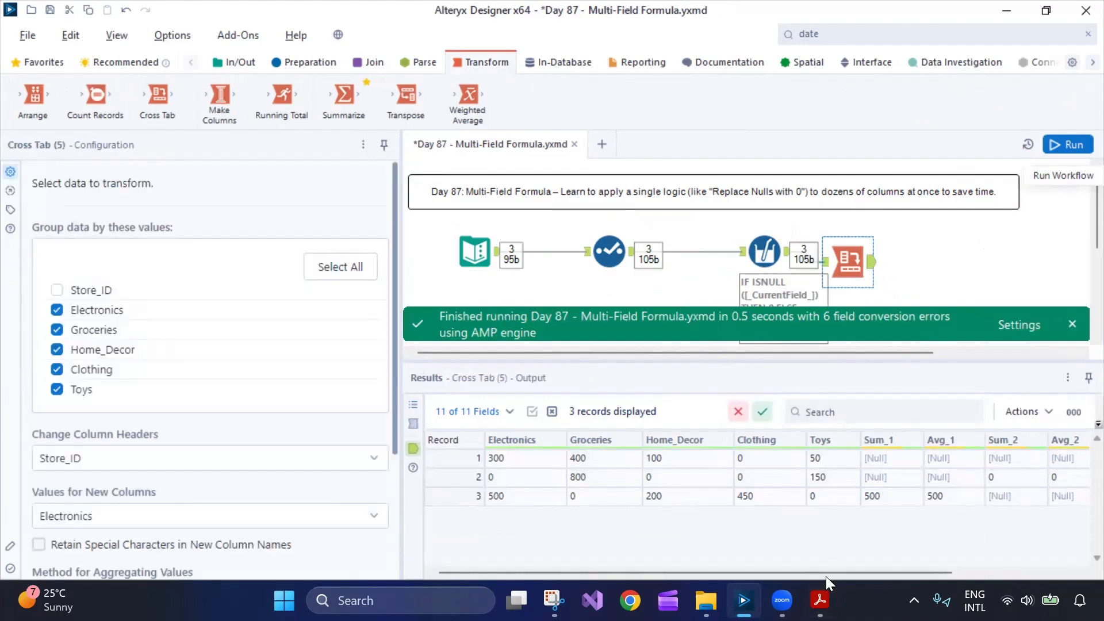
left_click_drag(826, 573, 1007, 562)
left_click_drag(910, 570, 822, 571)
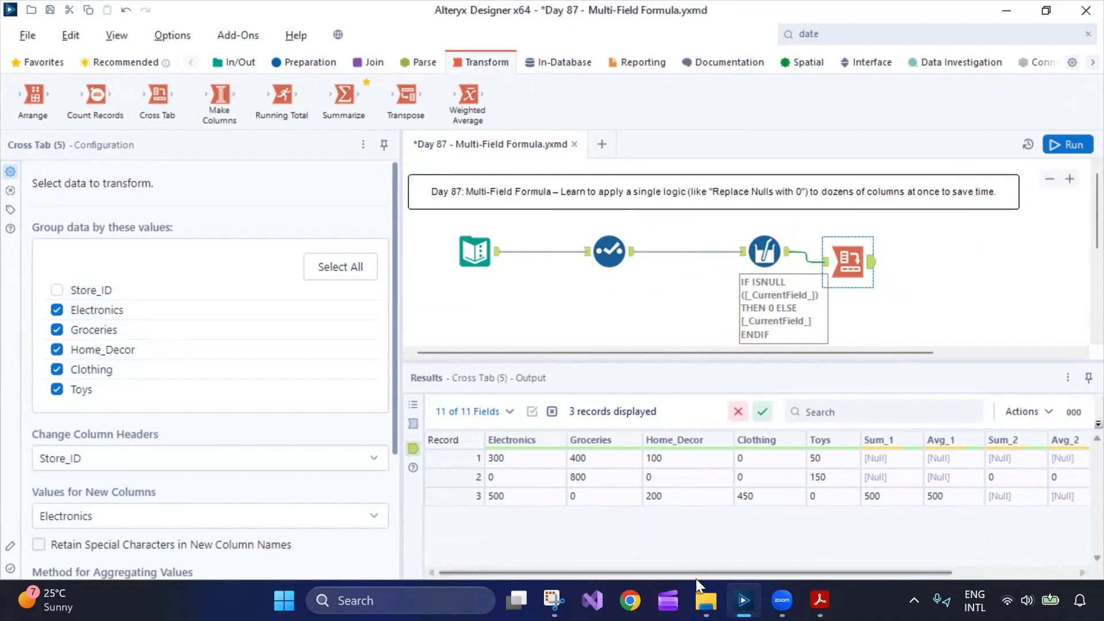
left_click_drag(775, 574, 904, 582)
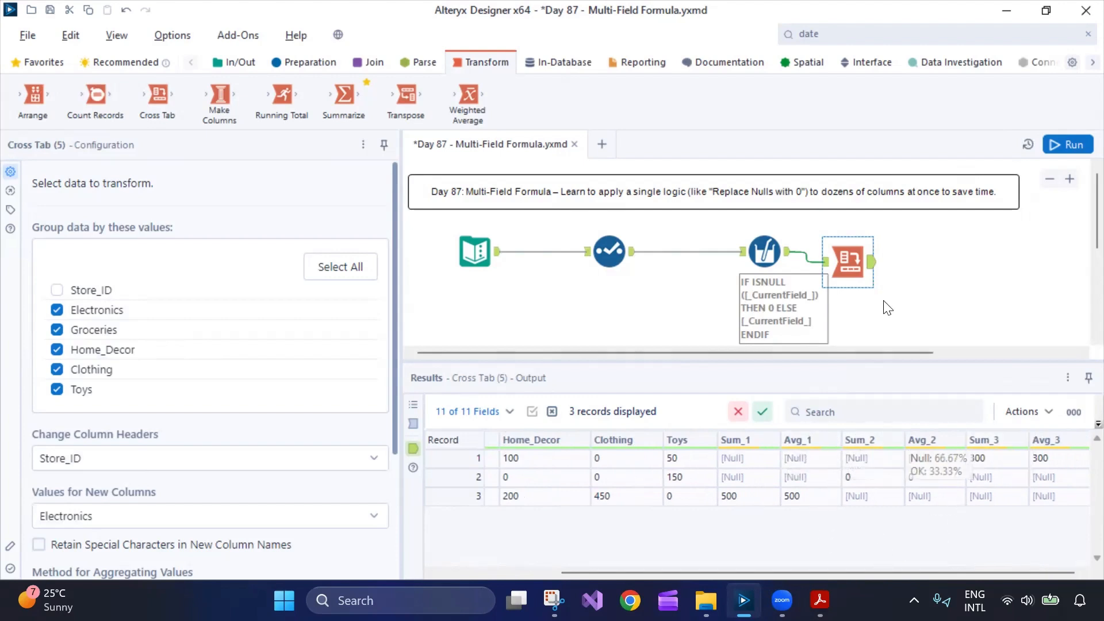
right_click(839, 282)
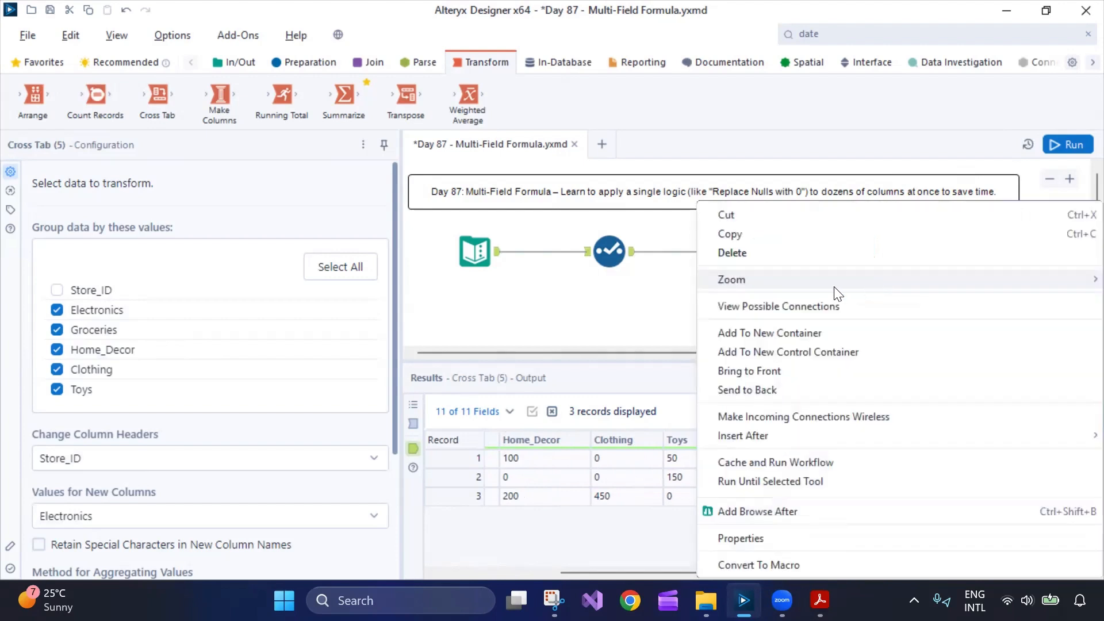
left_click(780, 262)
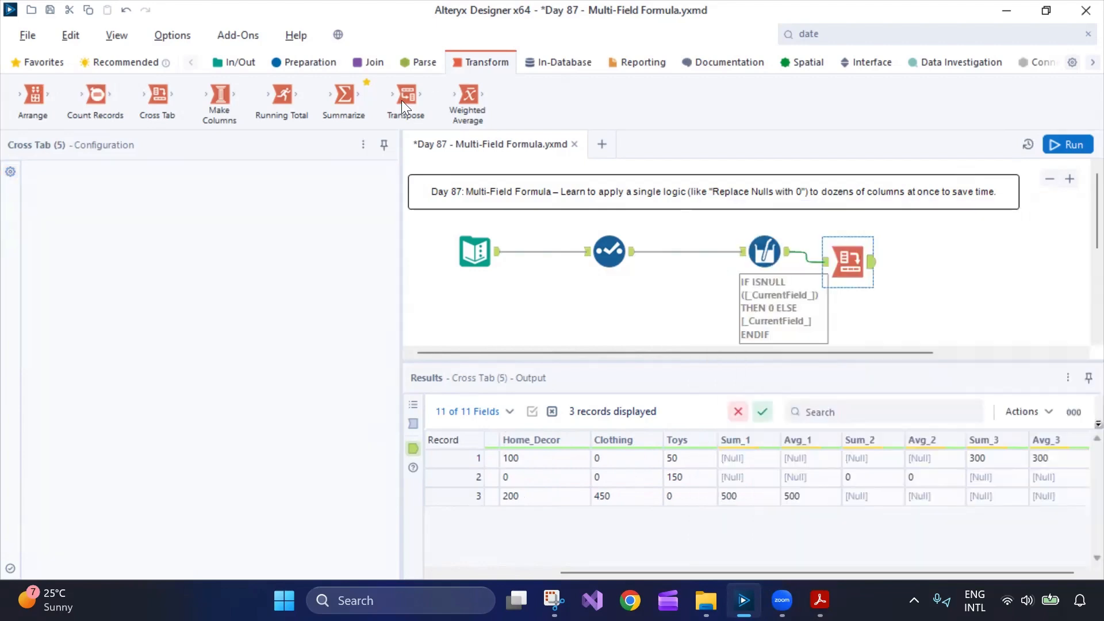
- Connect a Transpose tool to the Multi-Field Formula output and run the workflow to view the transposed data
left_click(401, 100)
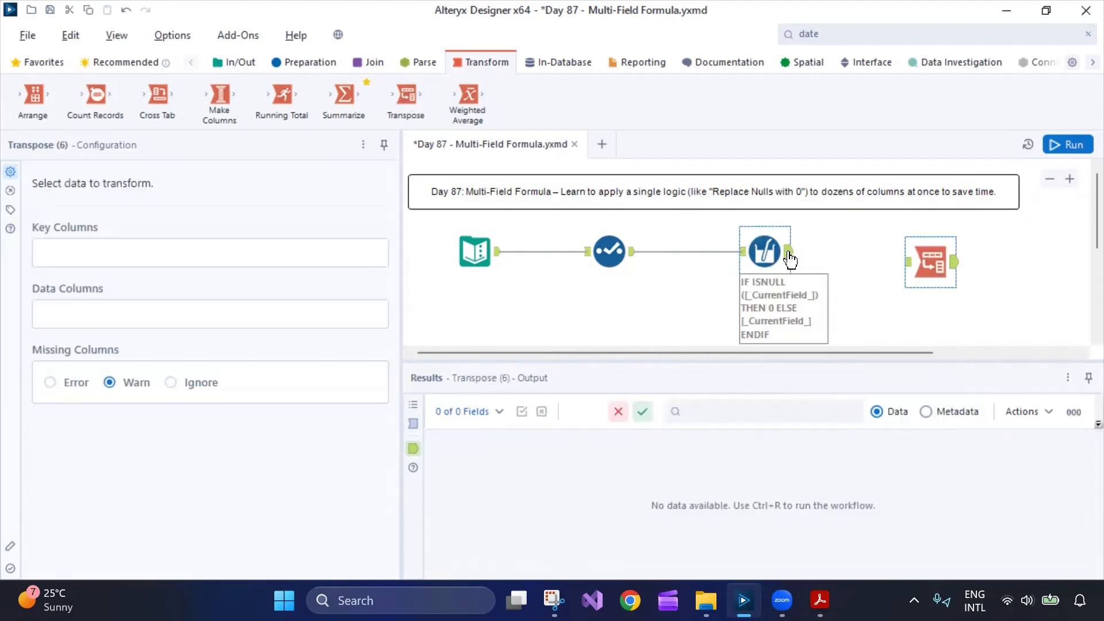
left_click_drag(787, 251, 889, 298)
scroll(238, 405, "down", 2)
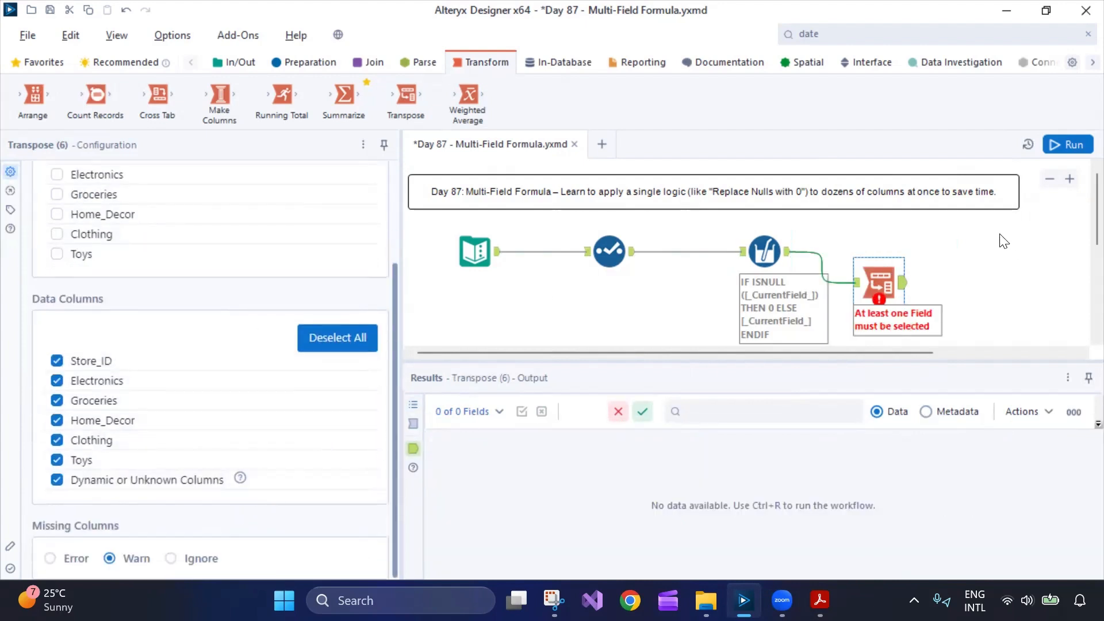
left_click(1075, 145)
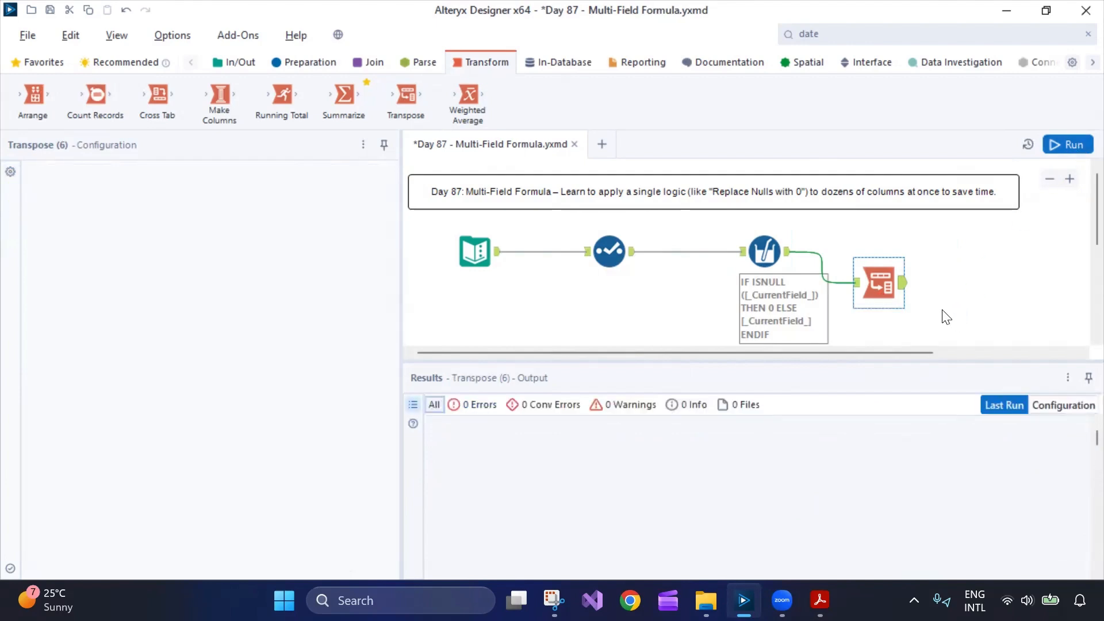
left_click(899, 282)
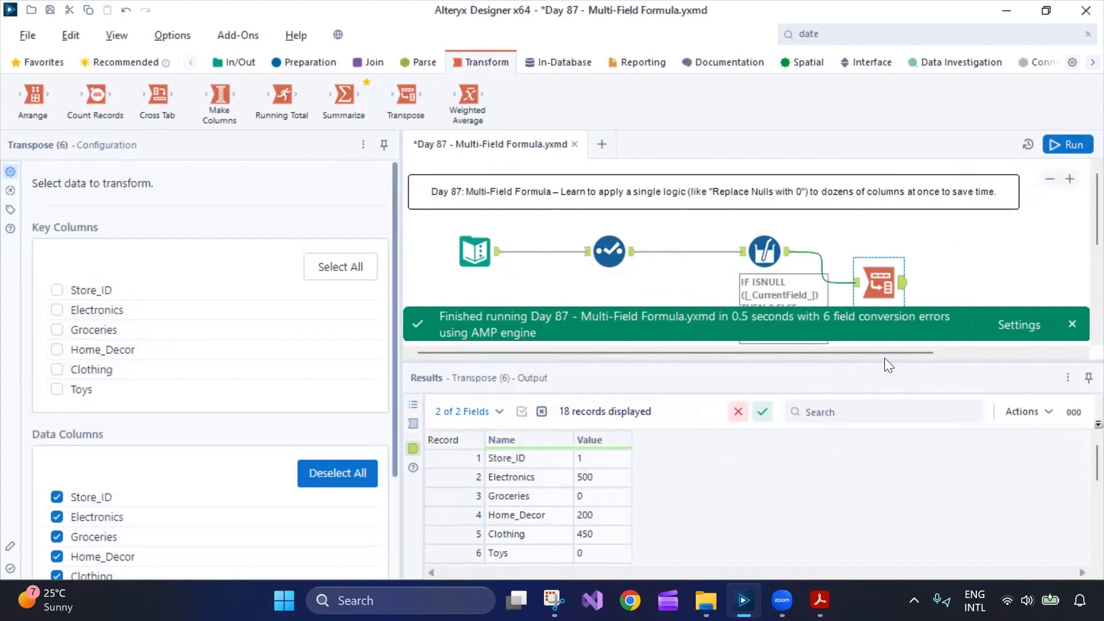
- Set Store_ID as the Transpose key column and rerun the workflow to review the output records
left_click(56, 290)
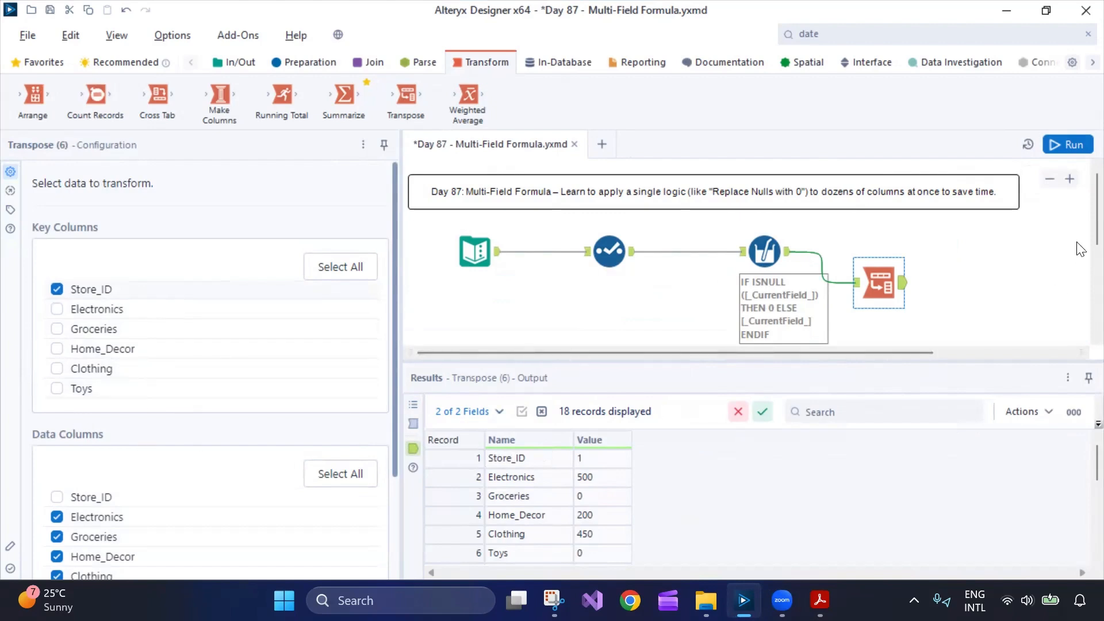
left_click(1073, 146)
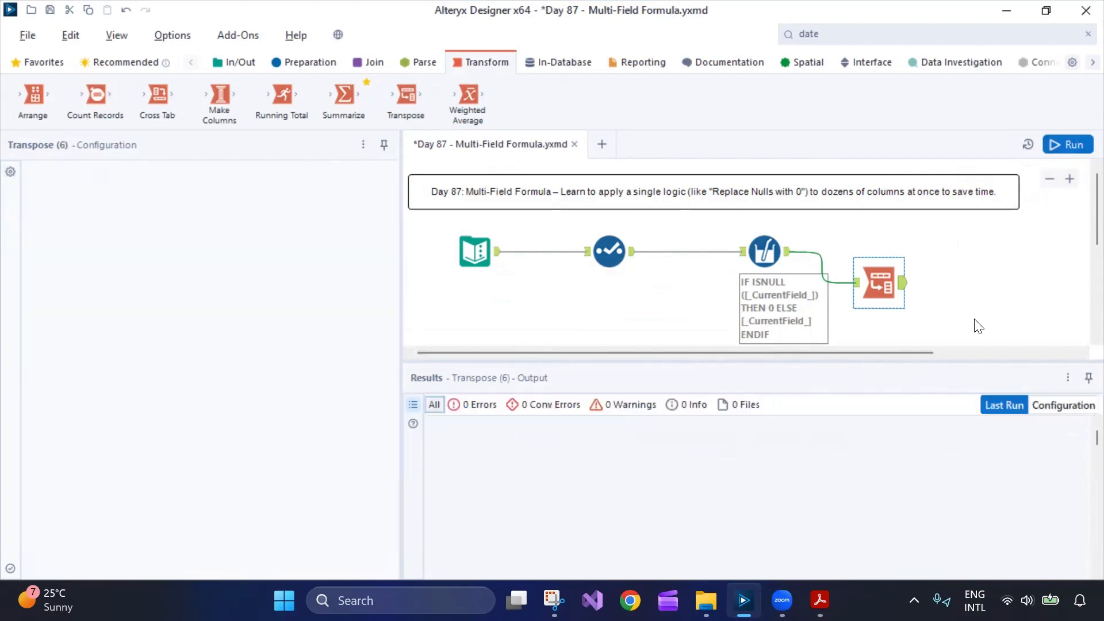
left_click(897, 283)
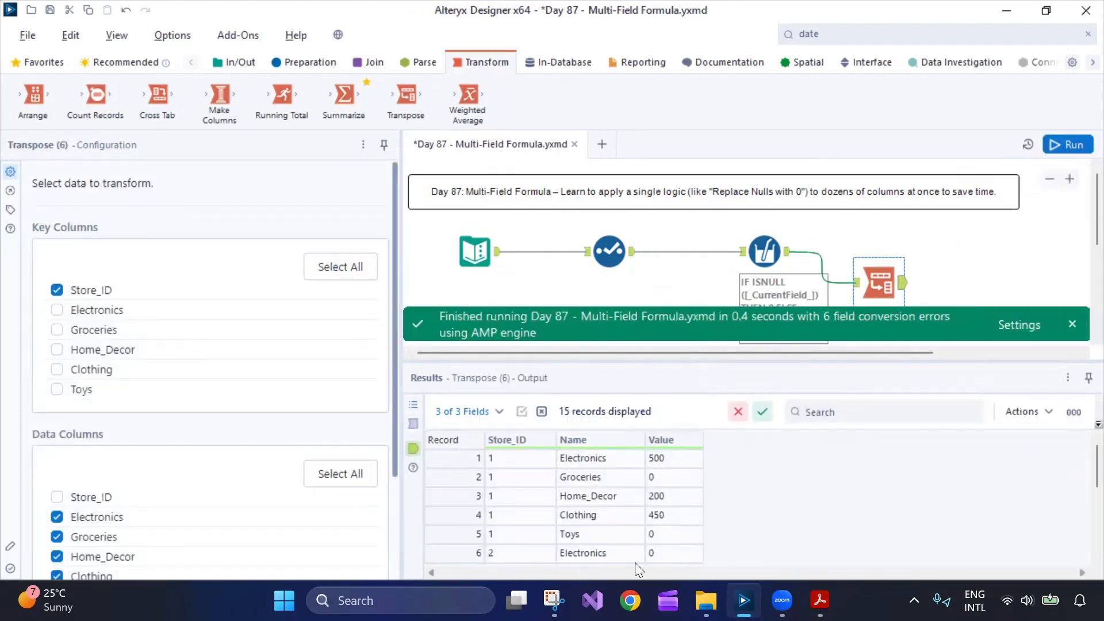
scroll(654, 519, "down", 3)
scroll(654, 520, "up", 3)
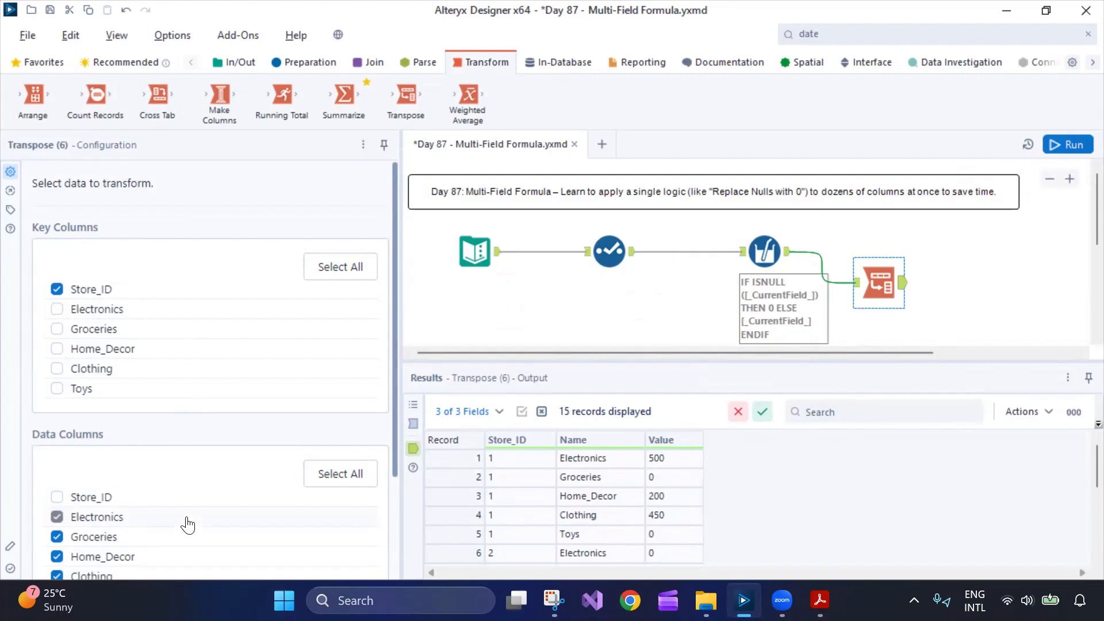
- Exclude Dynamic or Unknown Columns from the Transpose data columns and rerun the workflow to check the output
scroll(241, 529, "down", 3)
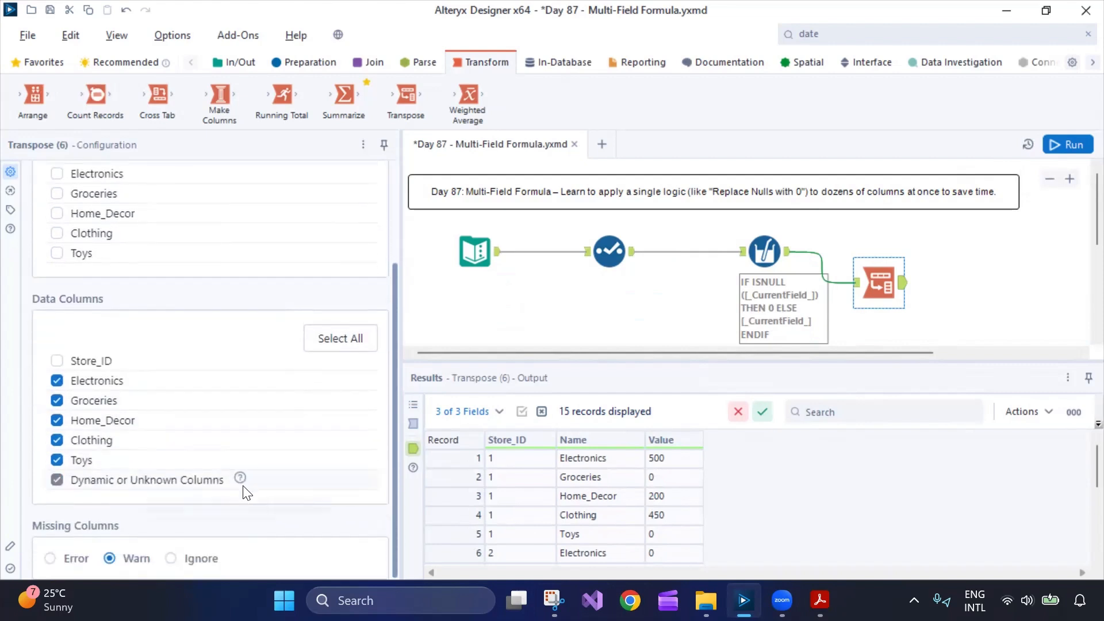
left_click(63, 481)
left_click(1071, 145)
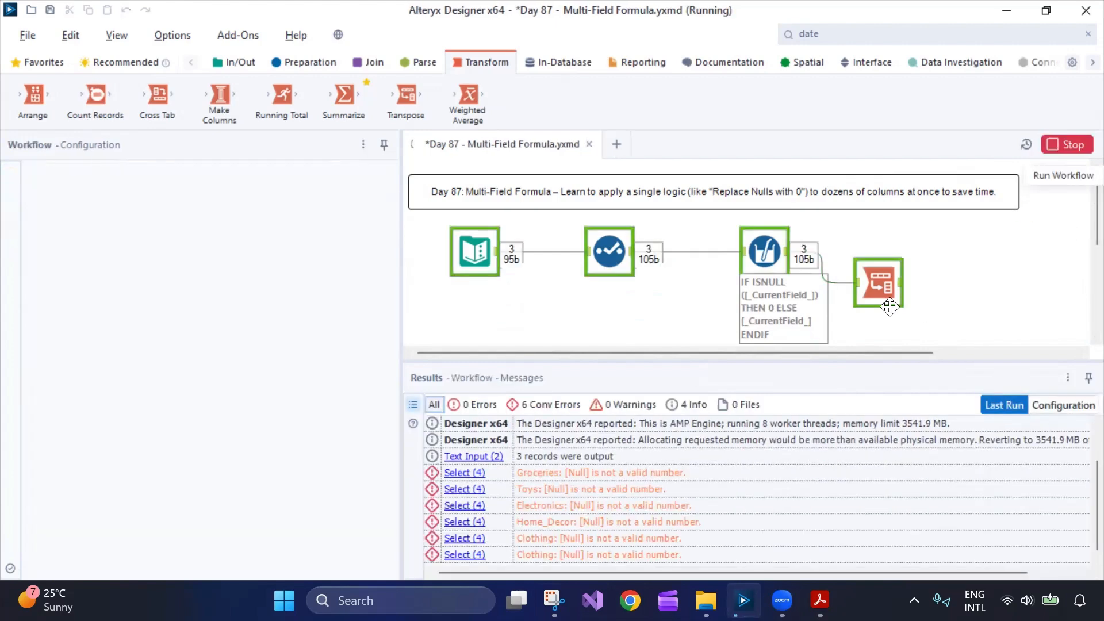
left_click(882, 291)
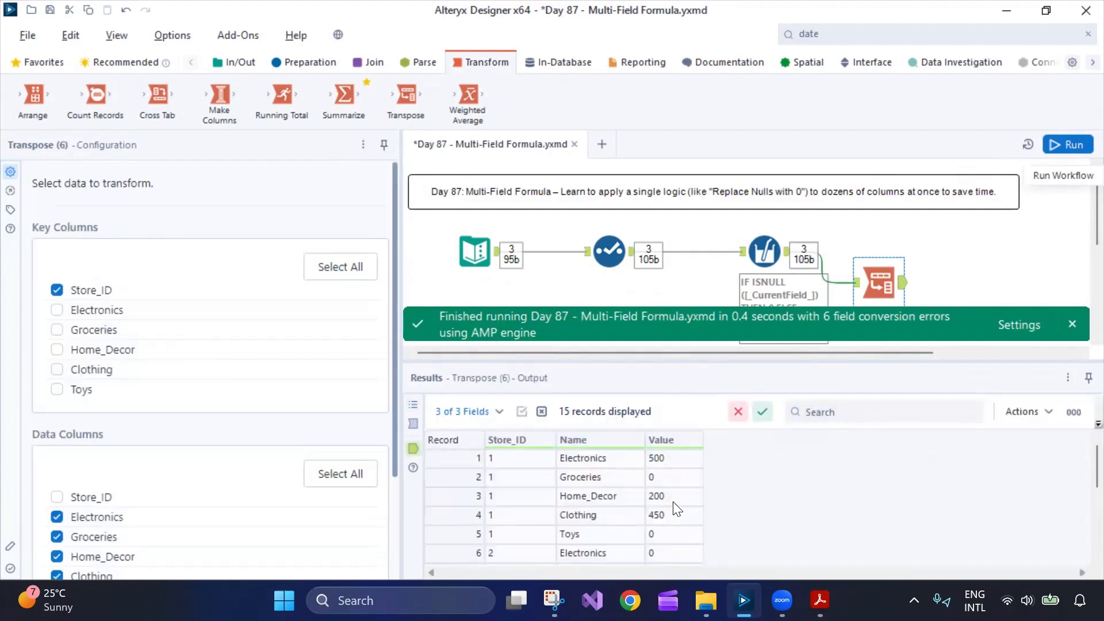
scroll(683, 478, "down", 3)
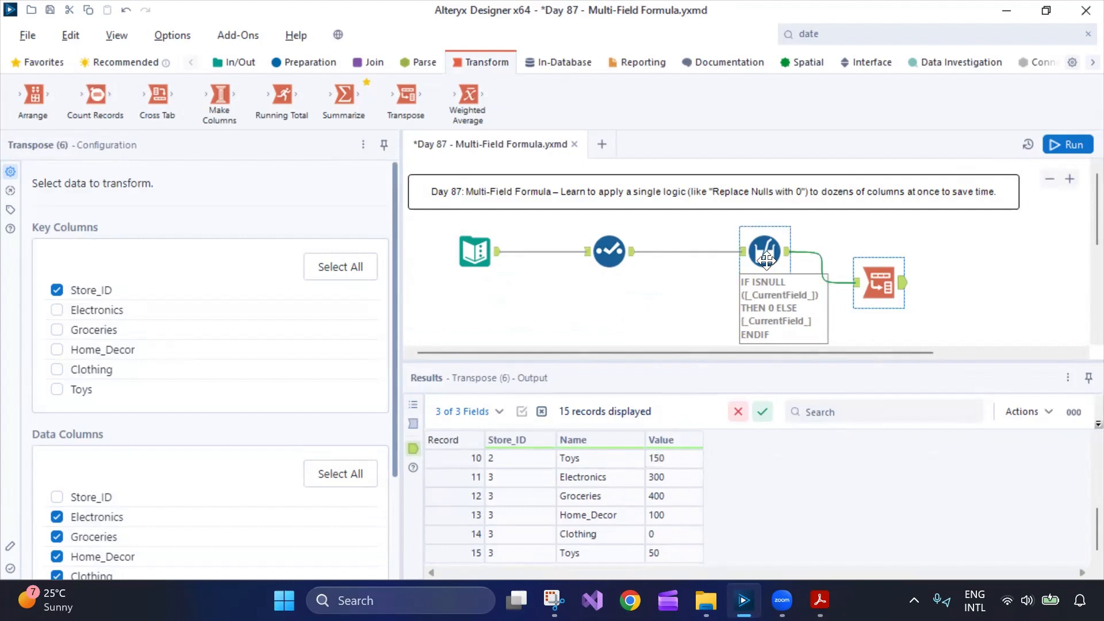
- Shift the Multi-Field Formula tool slightly on the canvas and connect a Filter tool to the Transpose output
left_click_drag(765, 251, 744, 241)
left_click(875, 282)
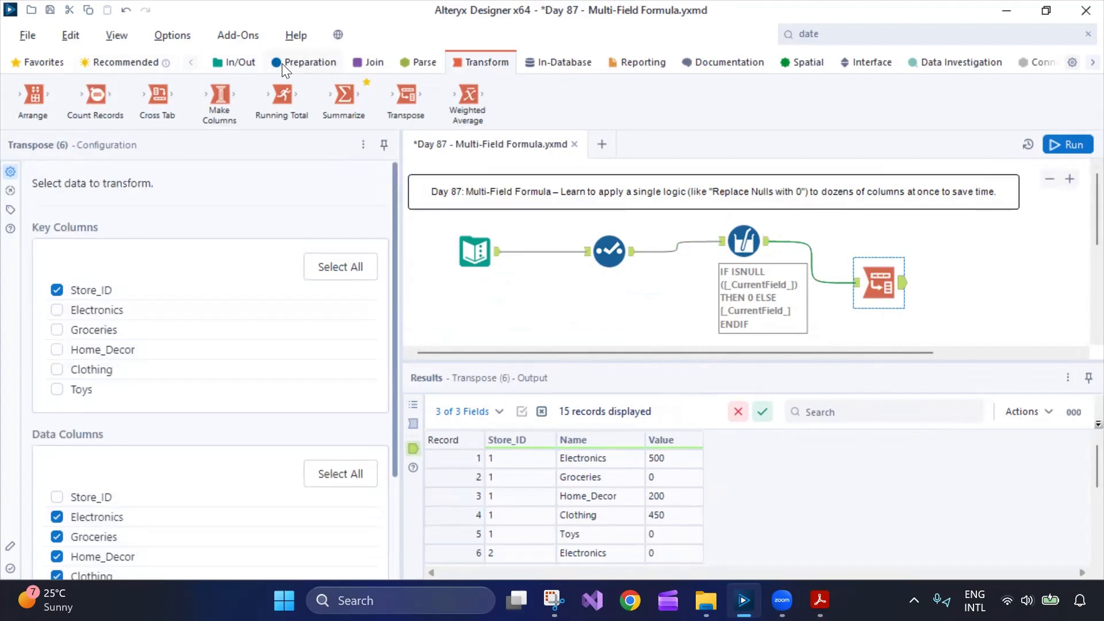
left_click(230, 66)
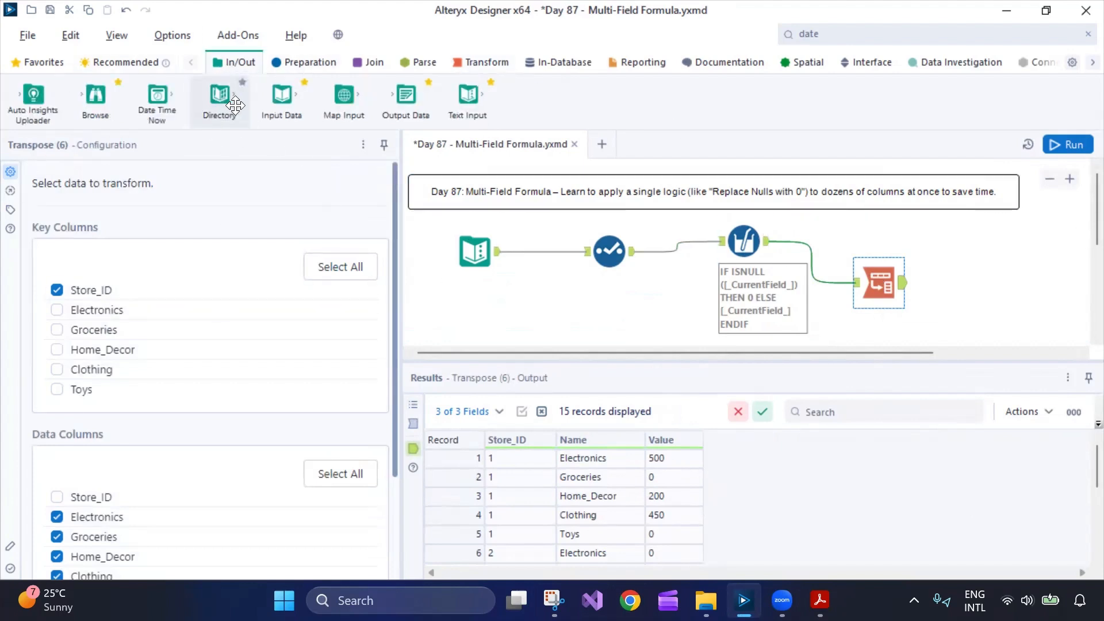
left_click(303, 62)
left_click_drag(304, 94, 946, 284)
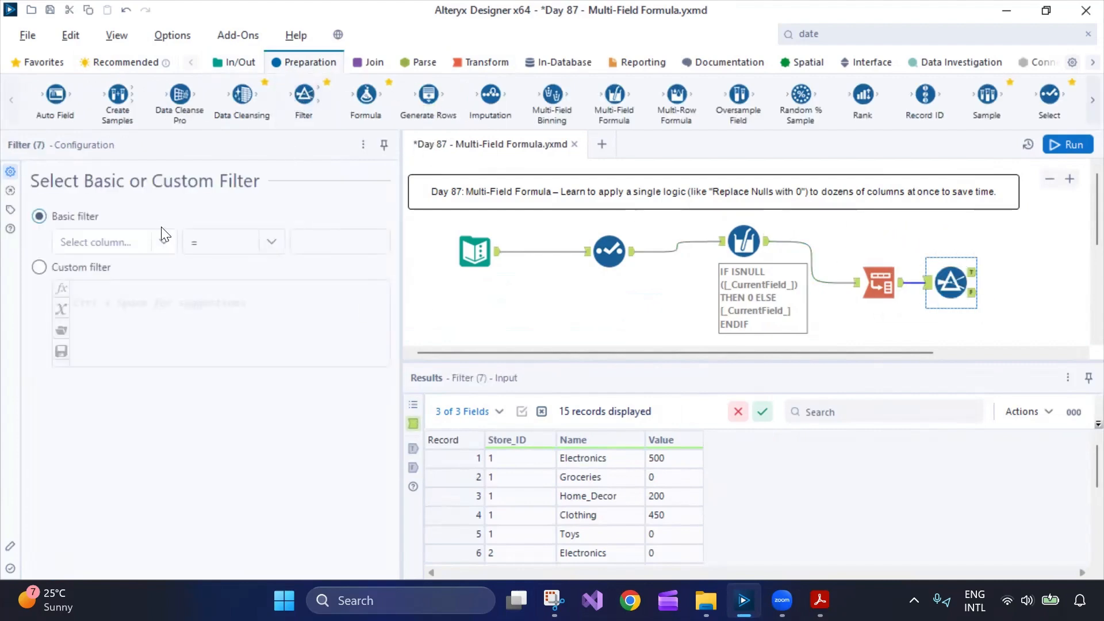
- Set the Filter tool's basic condition to Value != 0
left_click(164, 242)
left_click(136, 300)
left_click(299, 249)
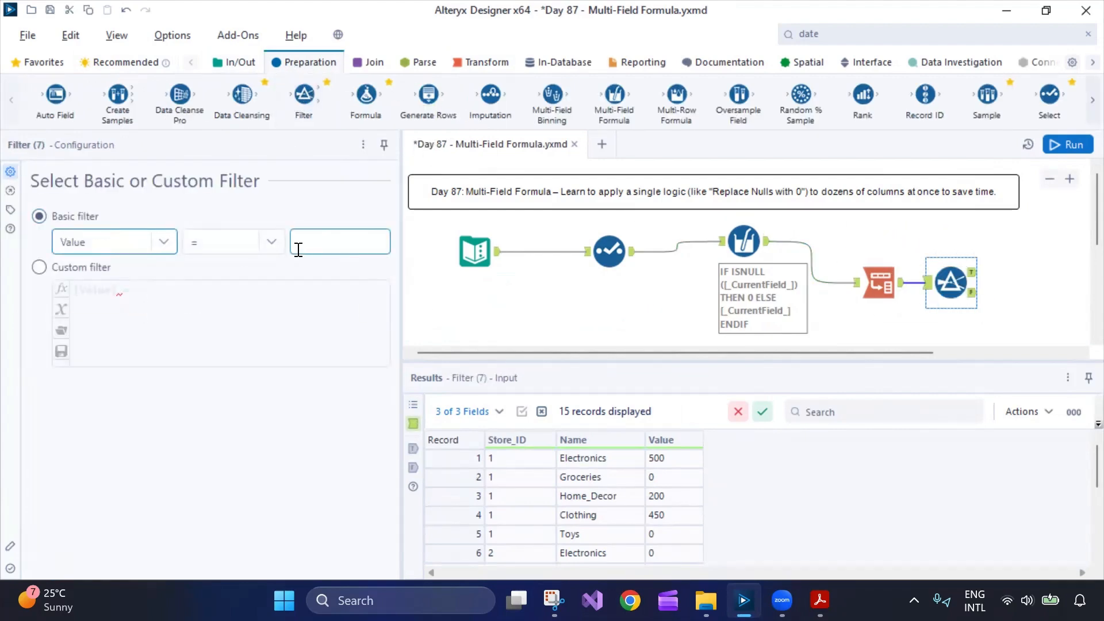
left_click(266, 247)
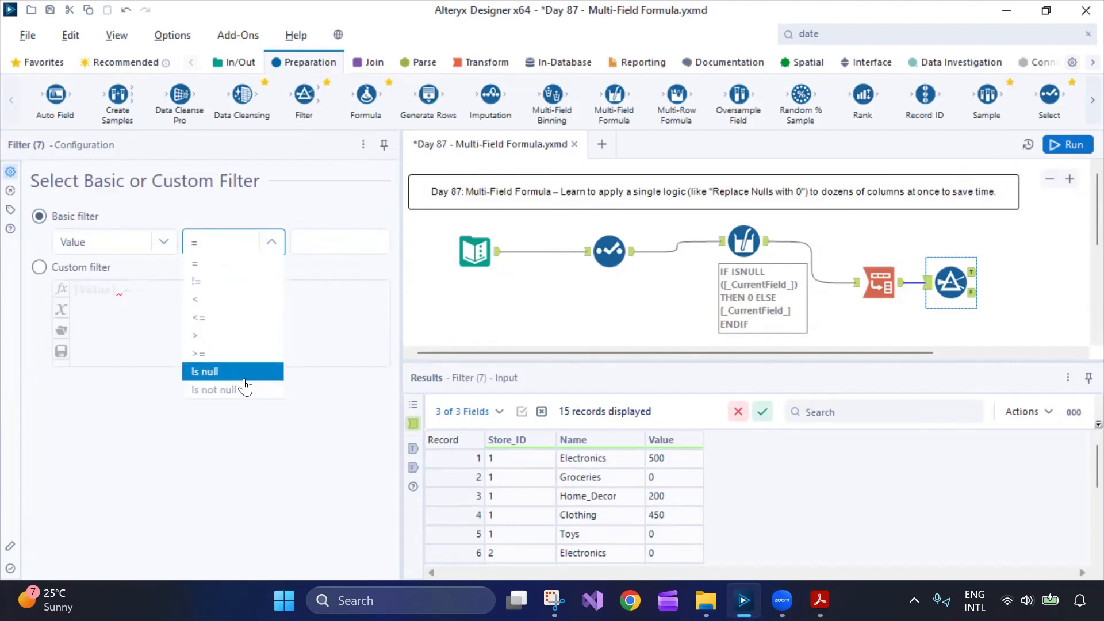
left_click(232, 281)
left_click(347, 242)
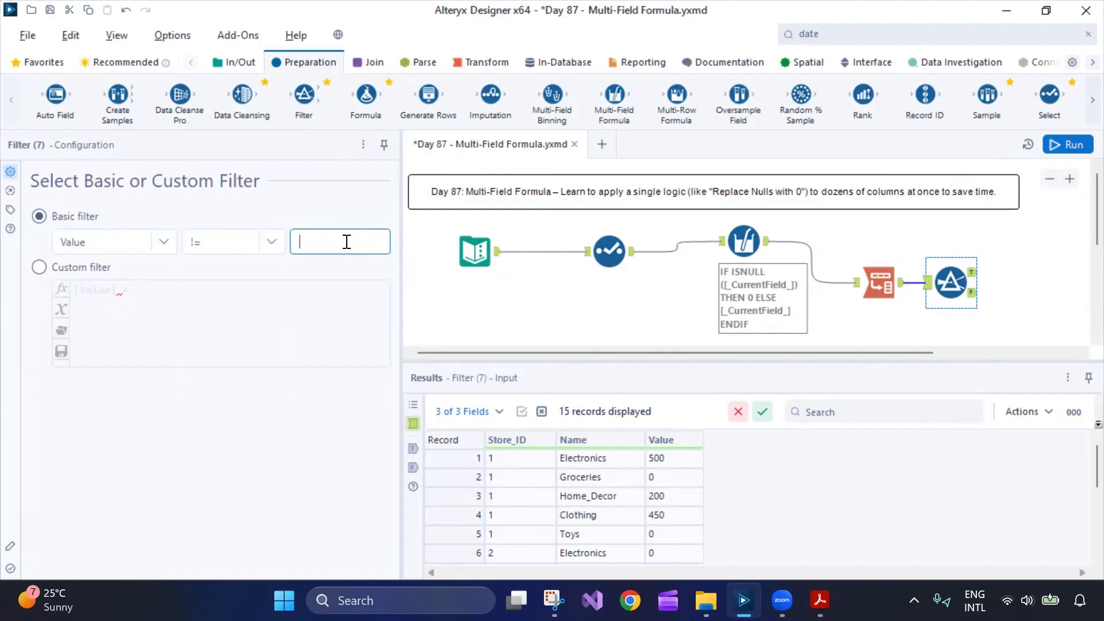
type("=")
key("BackSpace")
type("0")
- Run the workflow and review the records in the Filter tool's True output
left_click(1067, 144)
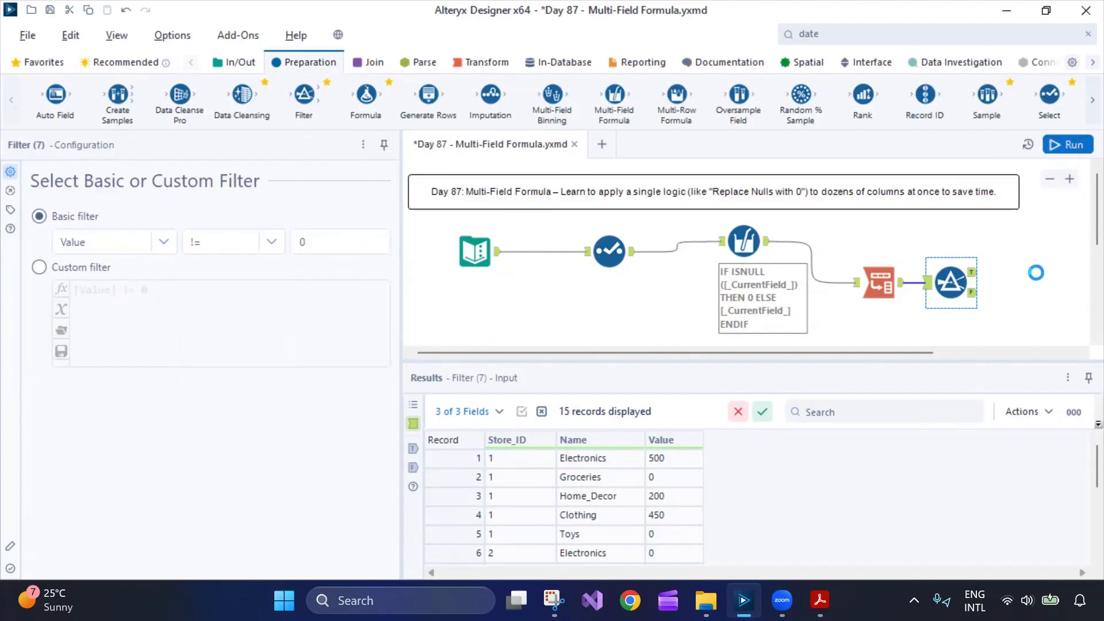
left_click(972, 273)
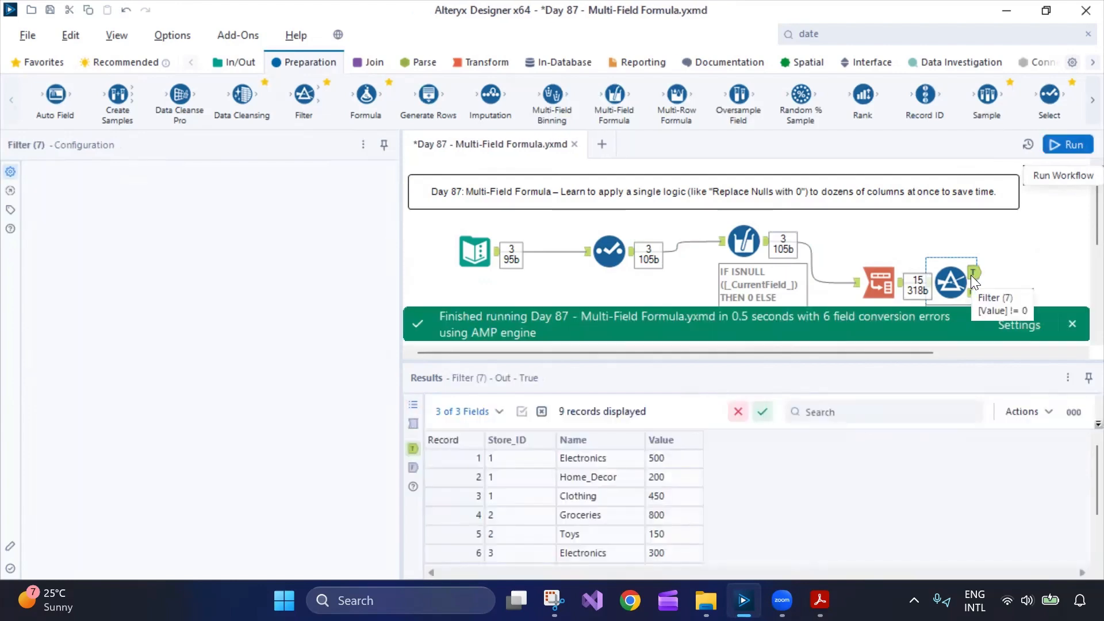
scroll(625, 526, "up", 1)
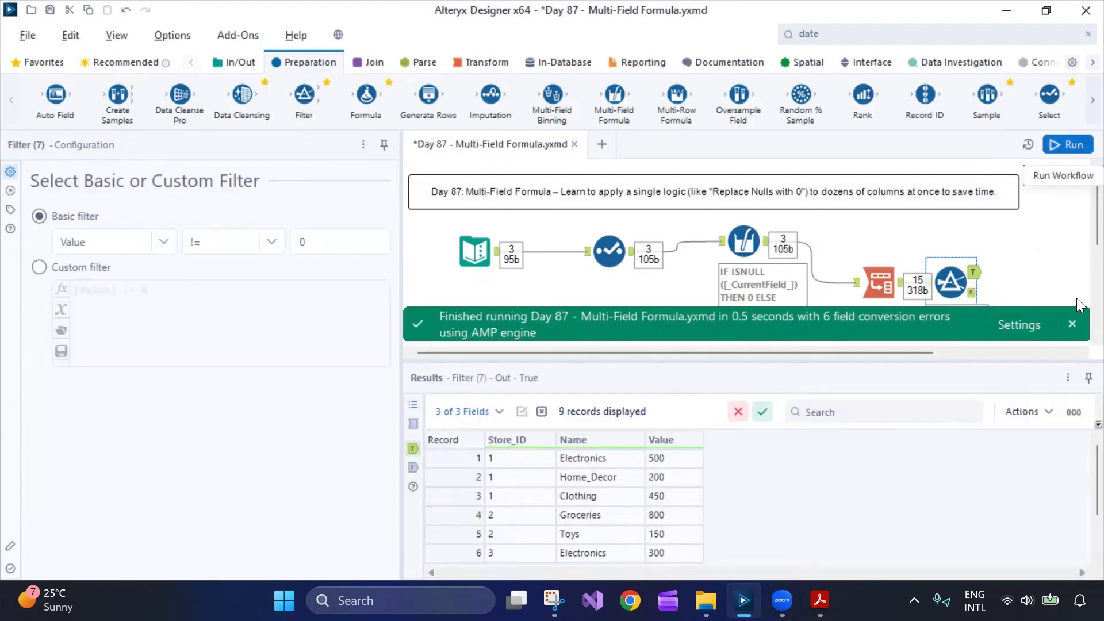
left_click(972, 294)
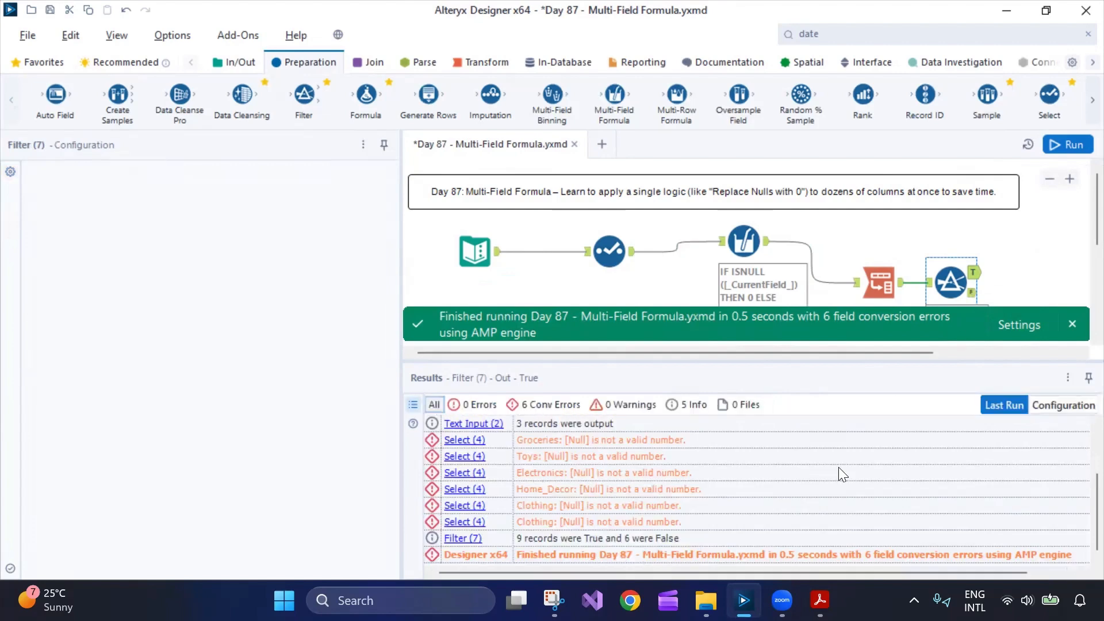
left_click(980, 301)
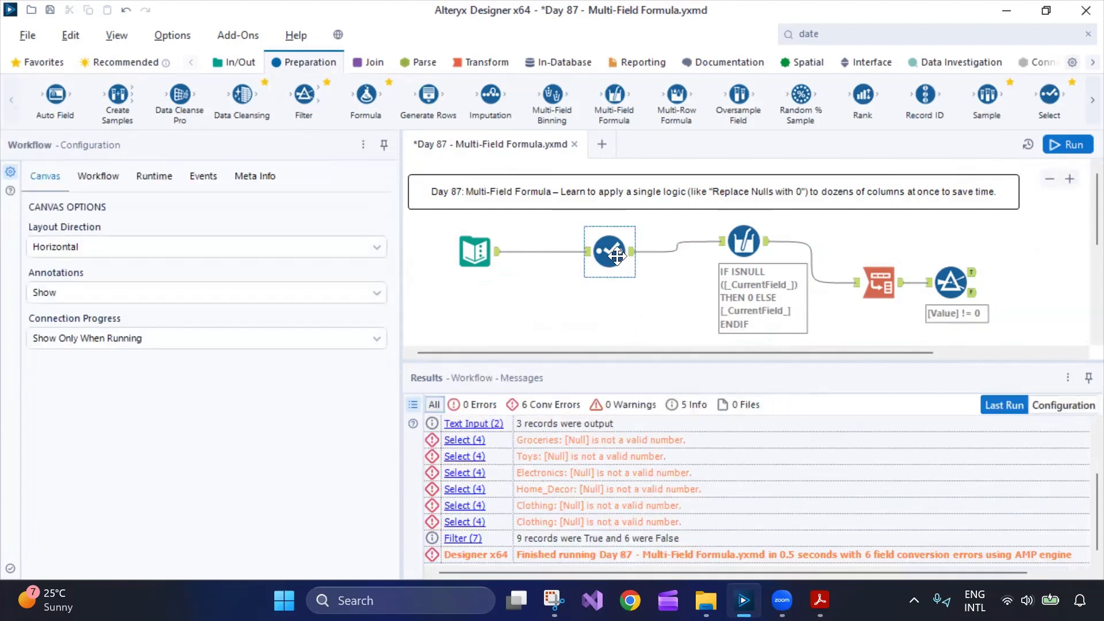
- Move the Select, Multi-Field Formula, Transpose and Filter tools closer together on the canvas
left_click_drag(617, 257, 551, 257)
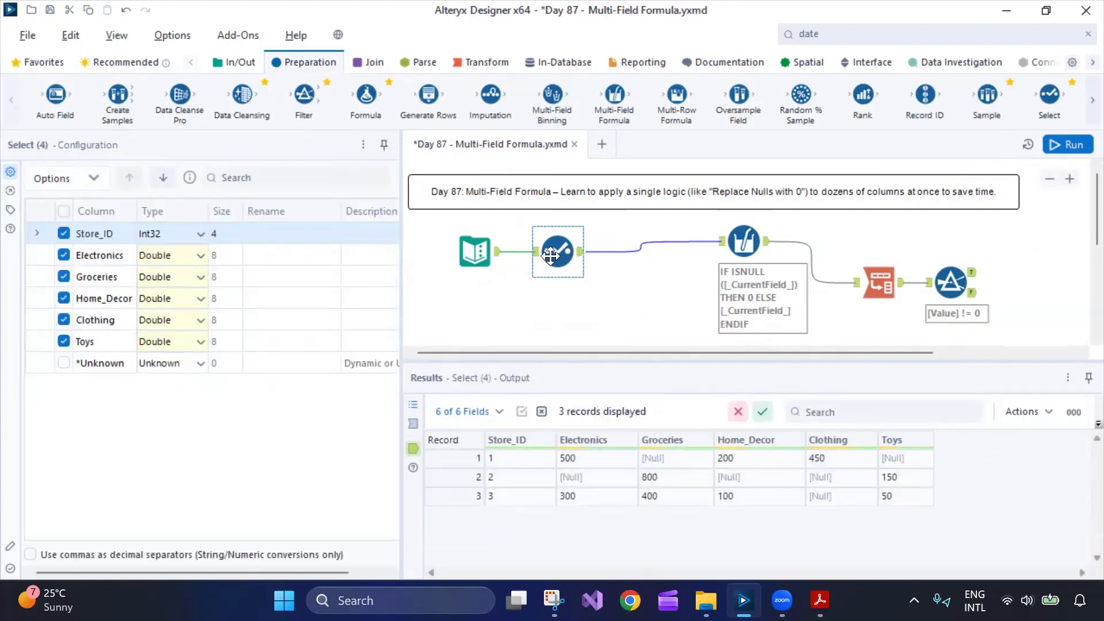
left_click_drag(745, 242, 631, 252)
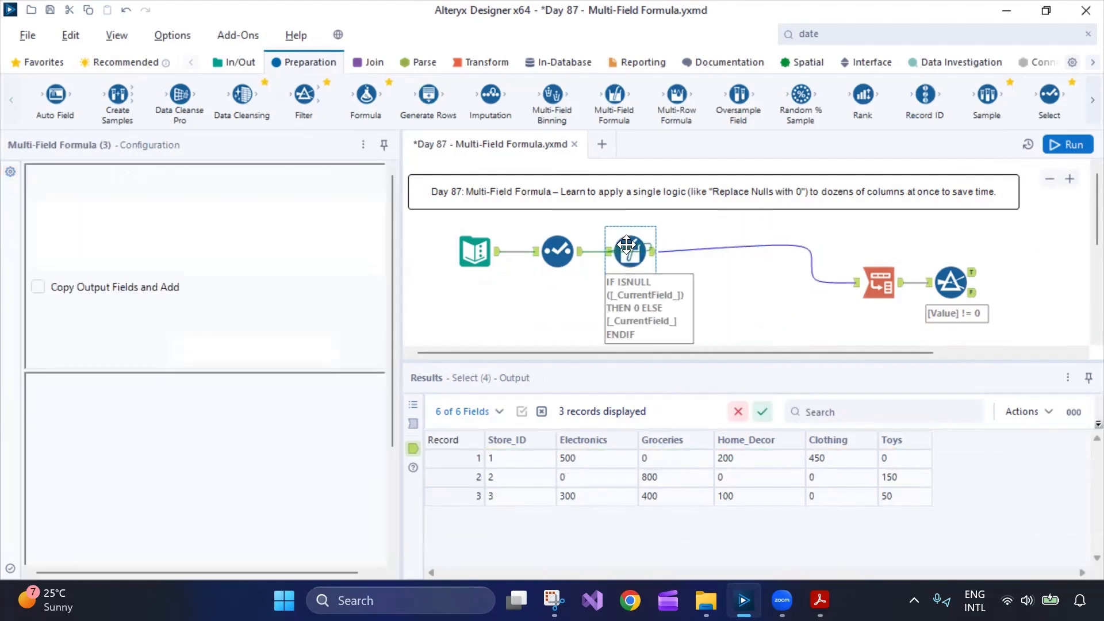
left_click(901, 261)
left_click_drag(901, 261, 718, 277)
left_click_drag(953, 287, 824, 261)
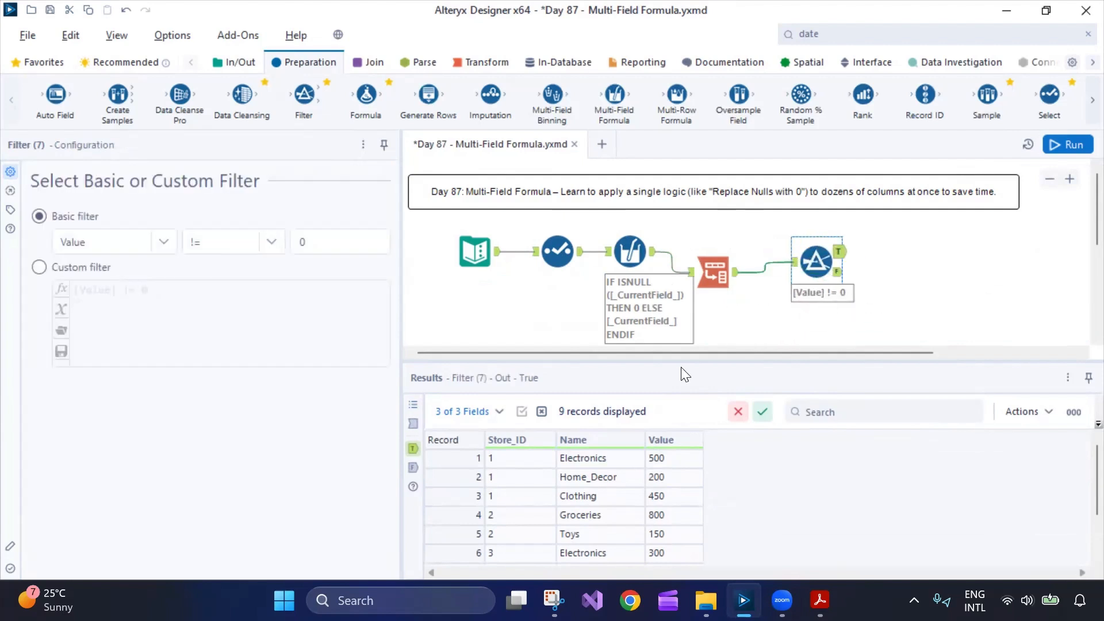
- Compare the records in the Filter tool's False and True outputs
left_click(838, 273)
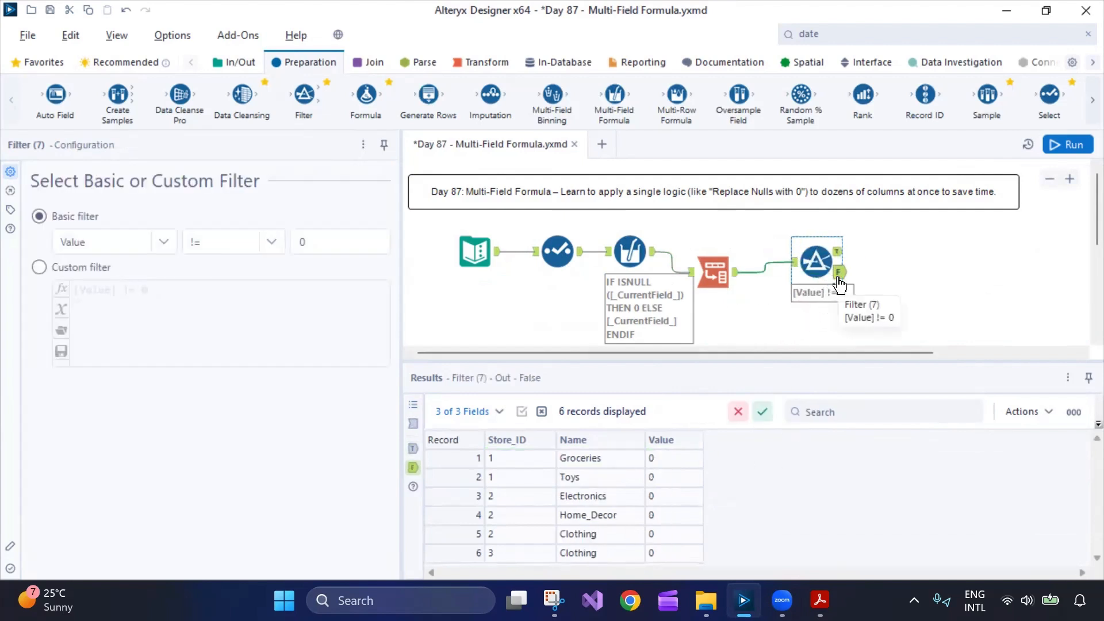
left_click(839, 251)
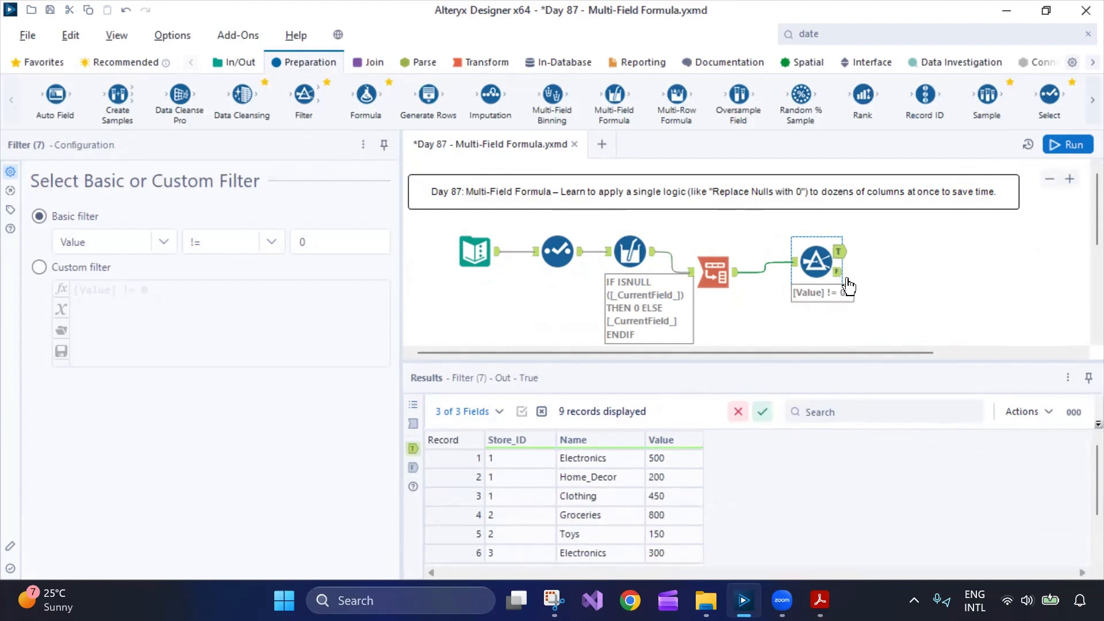
left_click_drag(812, 248, 811, 258)
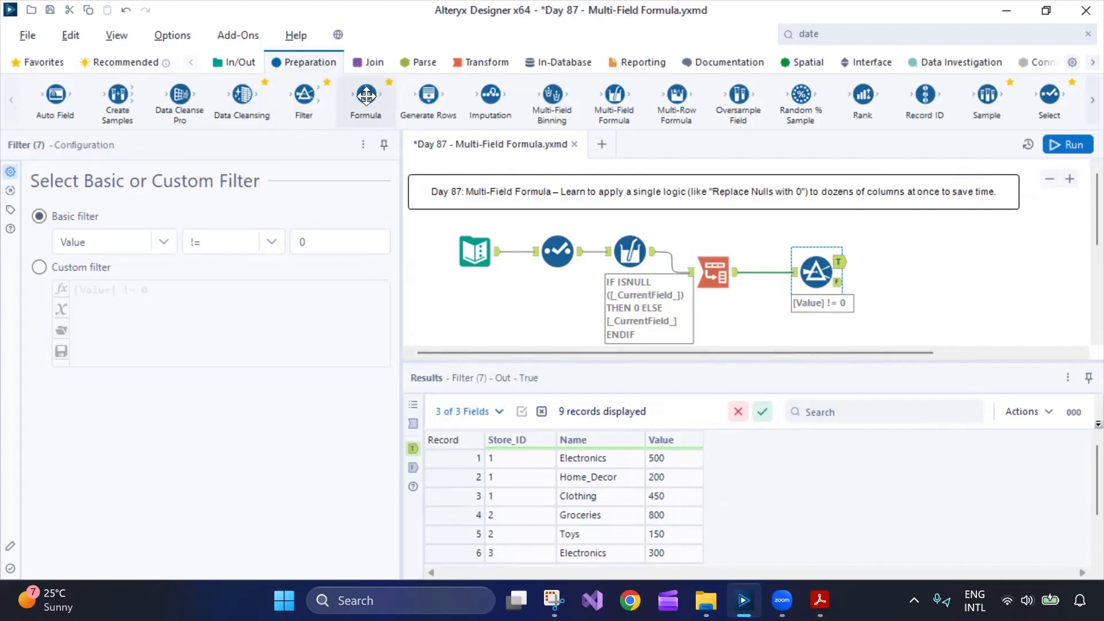
- Connect a Formula tool to the Filter's True output and add a Price column with the expression 60
left_click_drag(362, 102, 910, 251)
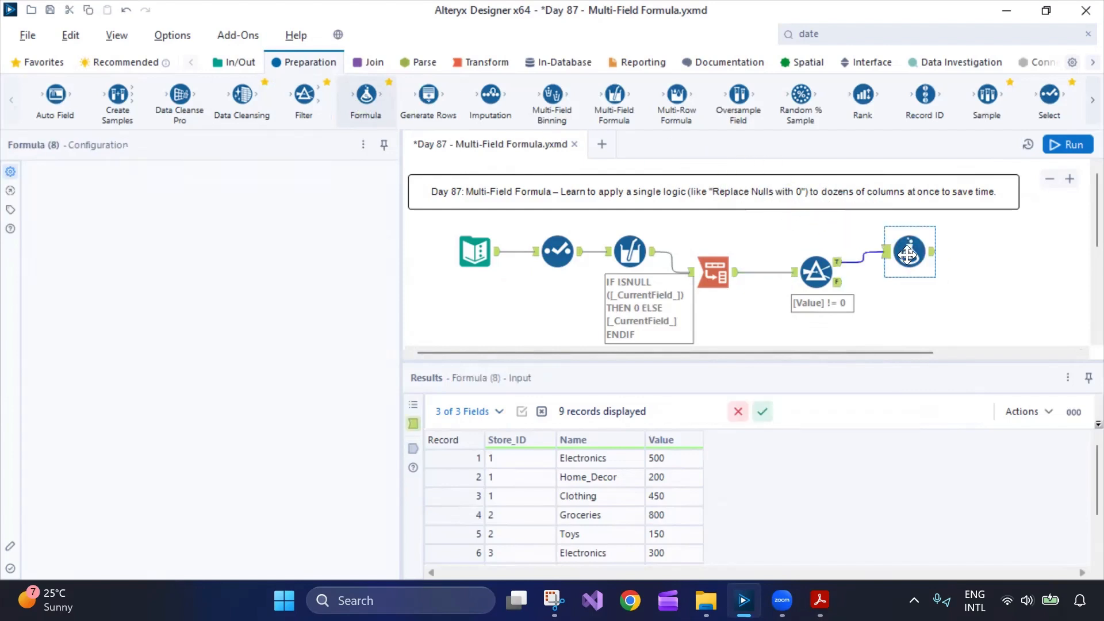
left_click(146, 183)
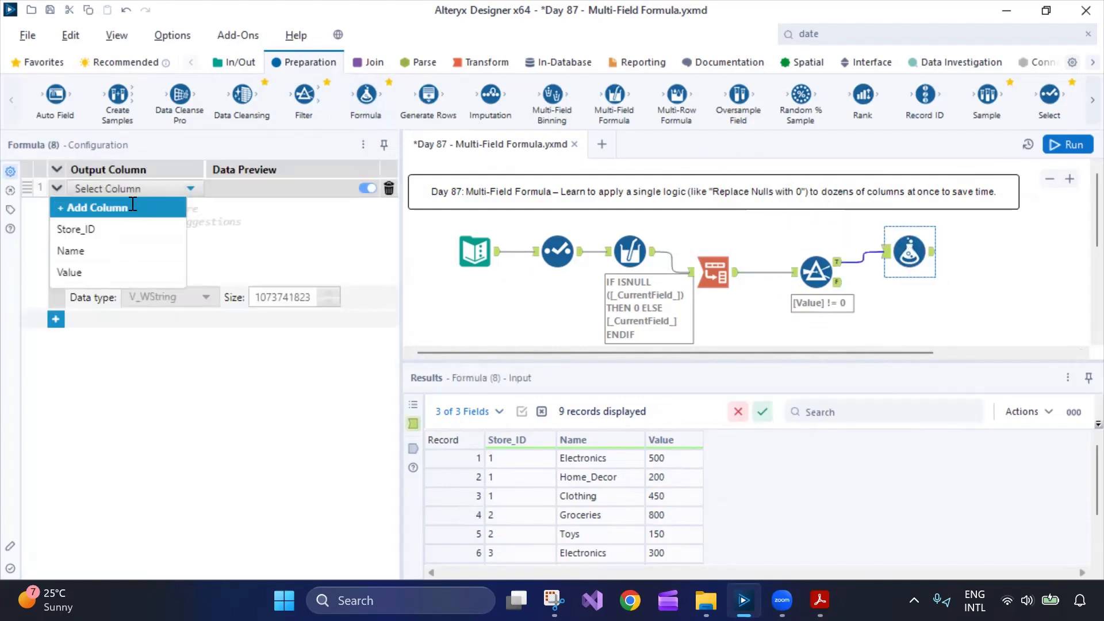
left_click(132, 205)
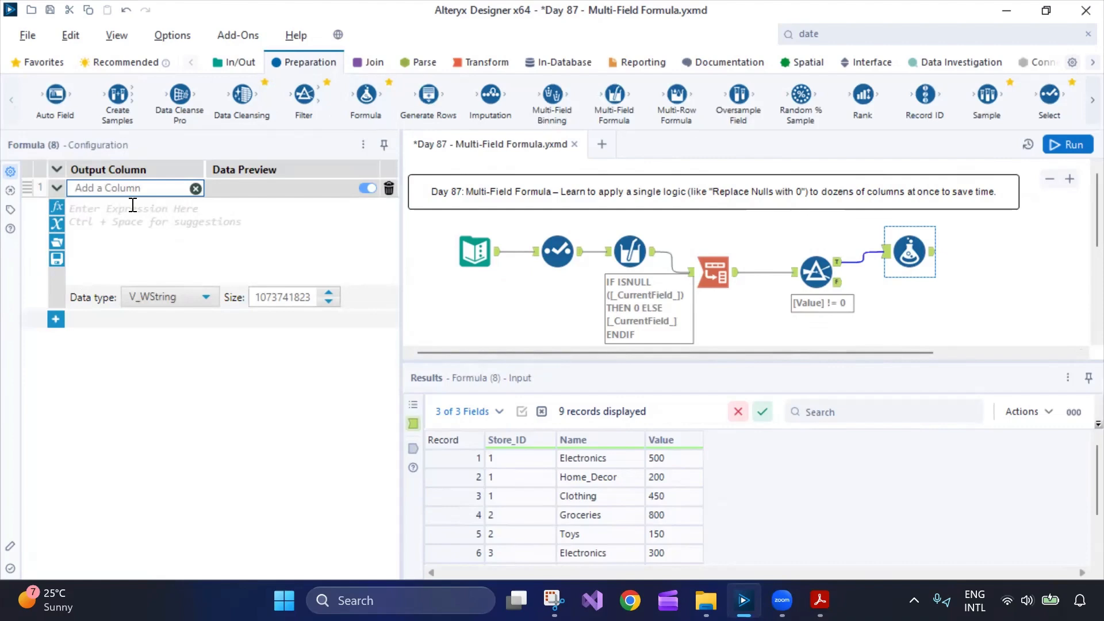
type("Price")
left_click(167, 225)
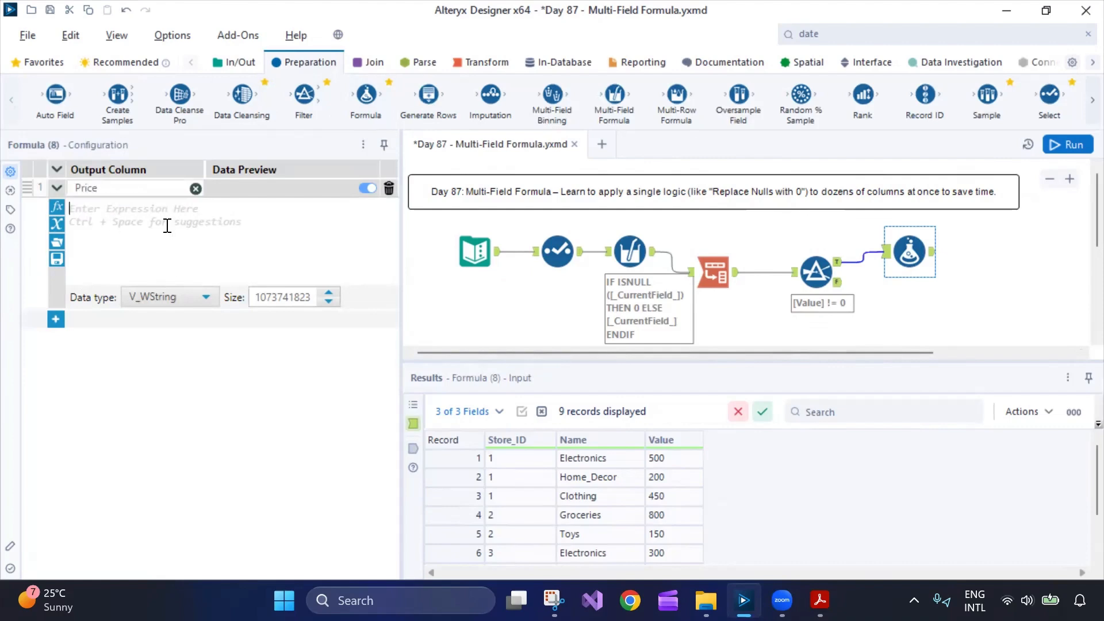
type("60")
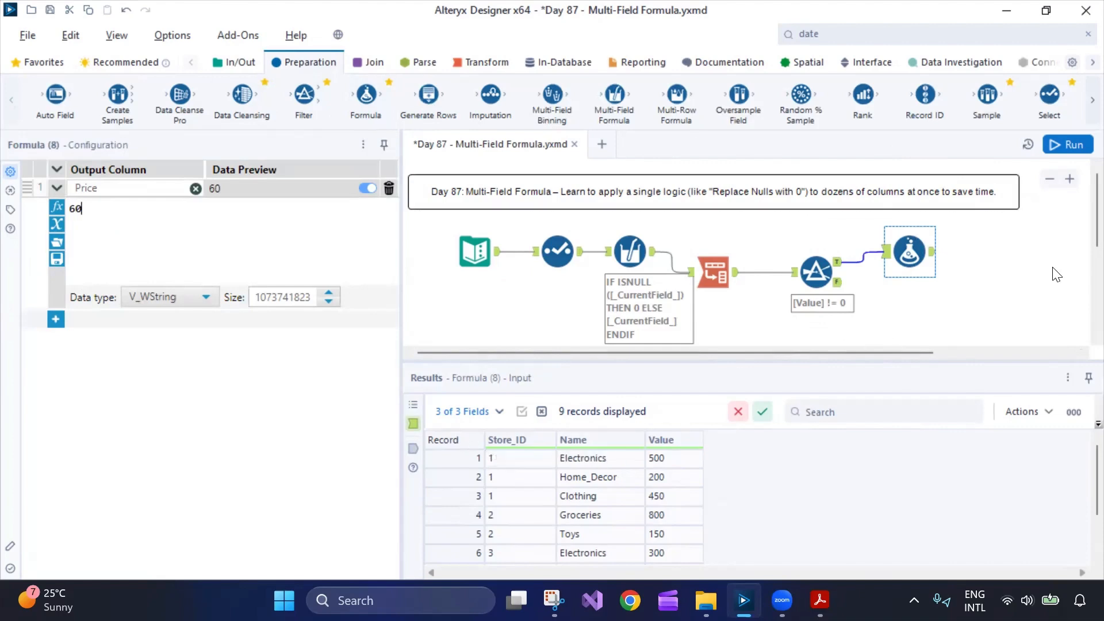
- Run the workflow and view the Formula tool's output, offsetting the Filter and Formula tools vertically on the canvas
left_click(1057, 143)
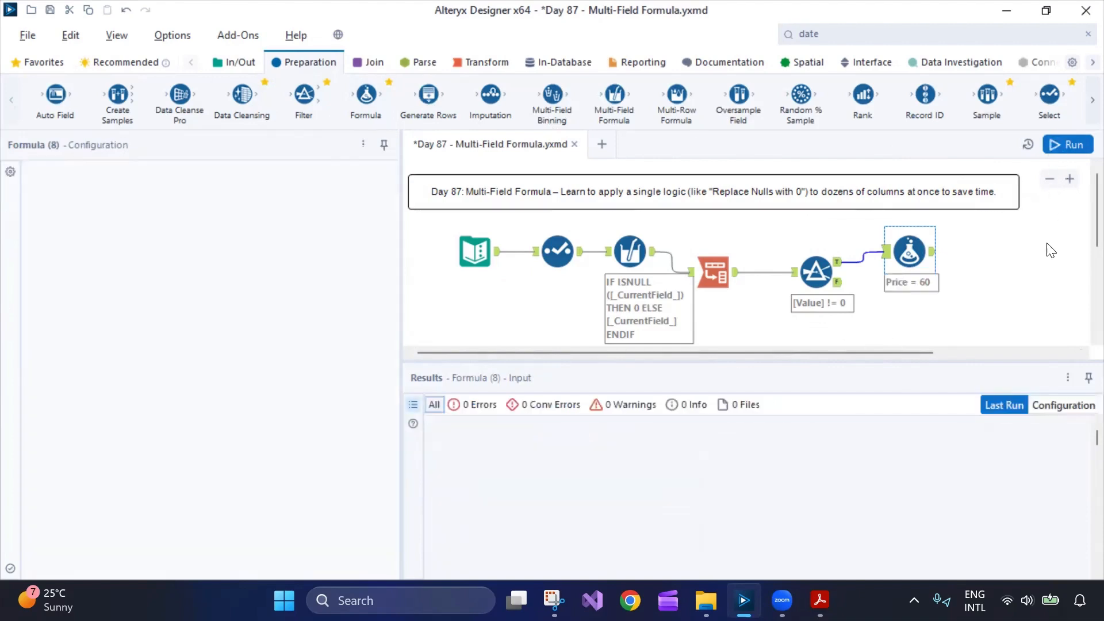
left_click(1067, 144)
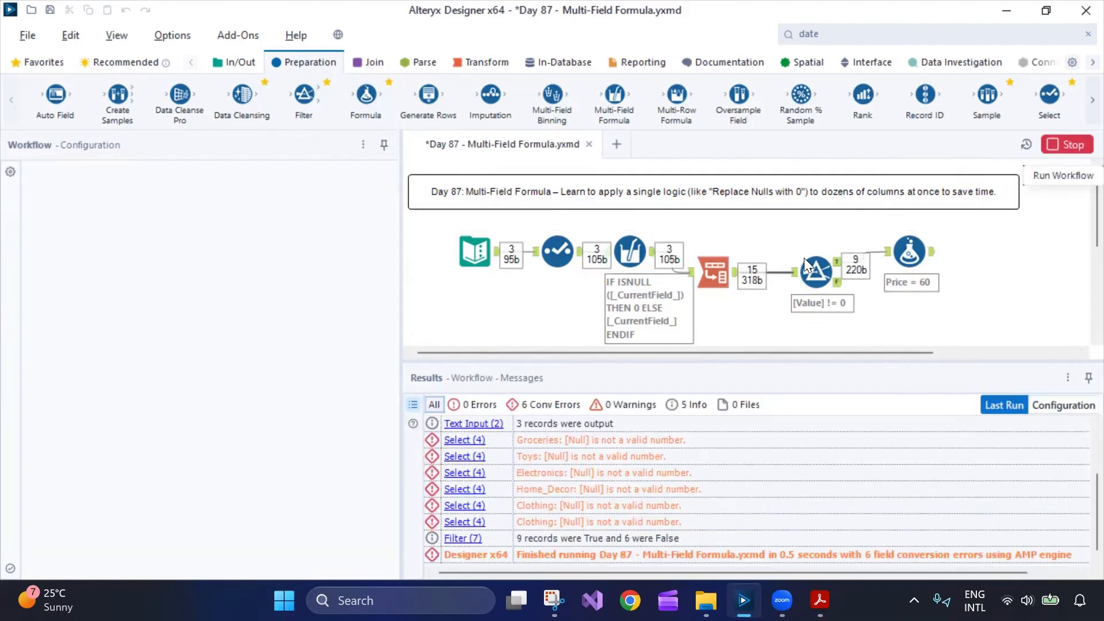
left_click_drag(804, 258, 794, 226)
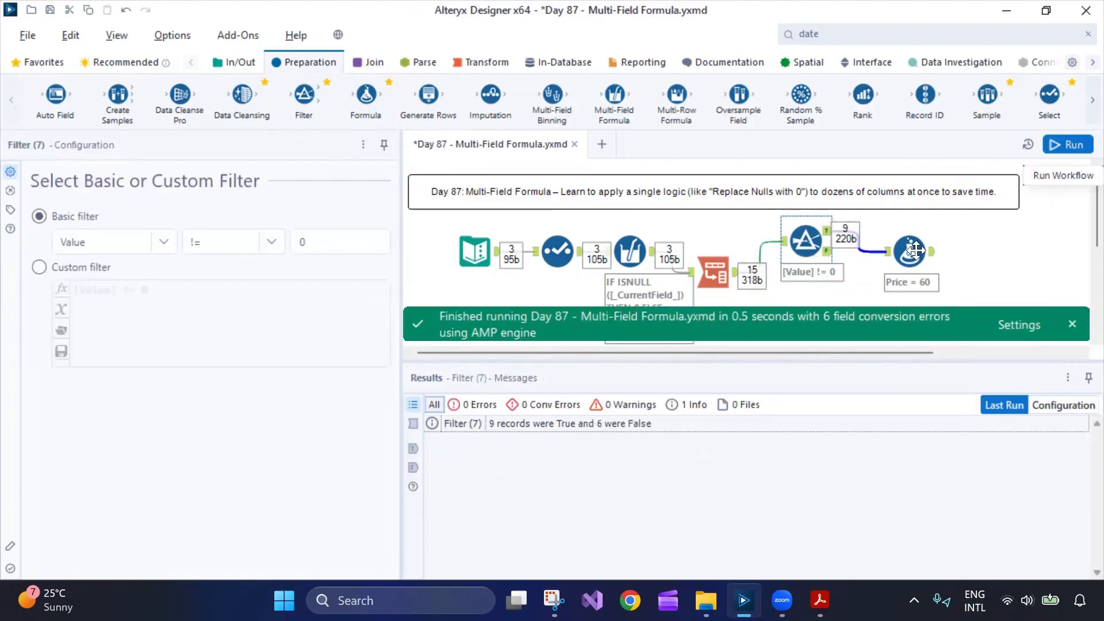
left_click_drag(916, 251, 926, 279)
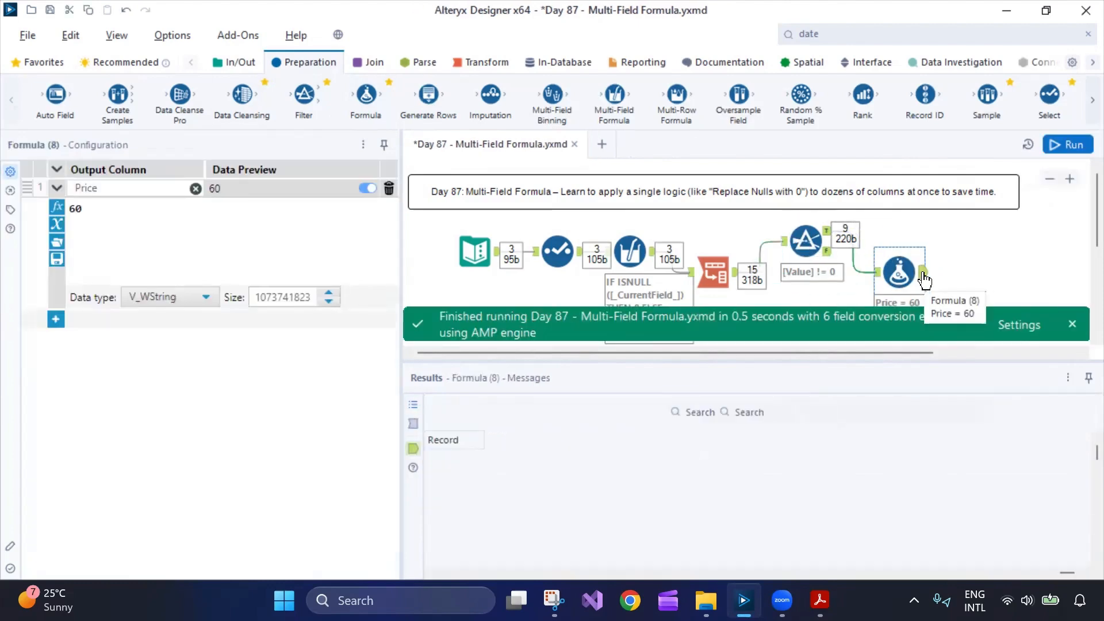
left_click(925, 280)
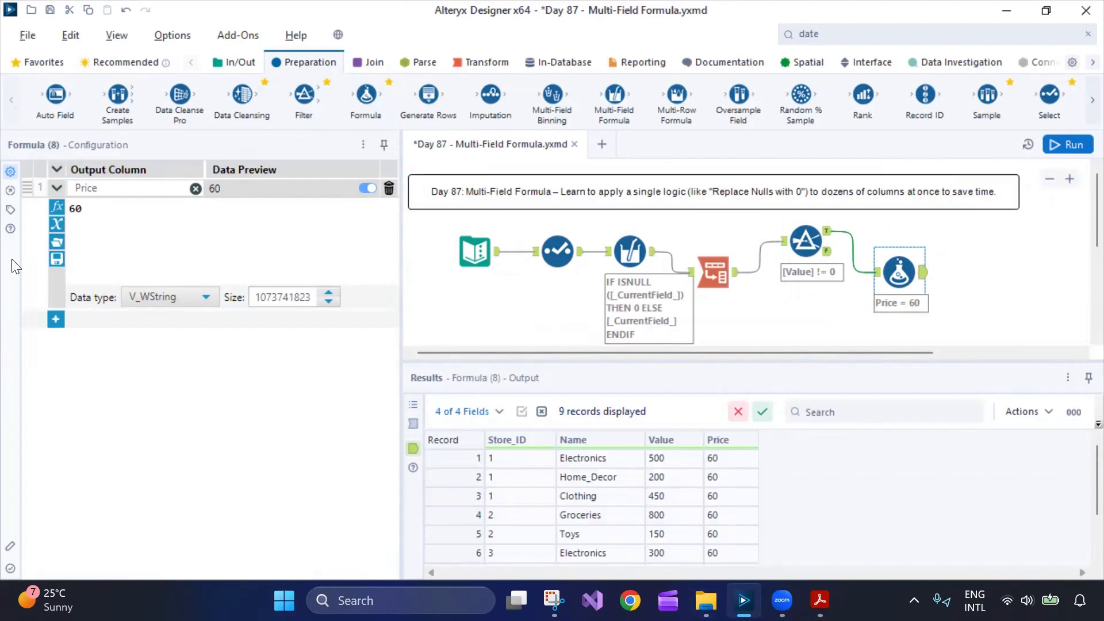
- Add a second Formula output column named Revenue with the expression [Value]*[Price]
left_click(55, 319)
left_click(135, 321)
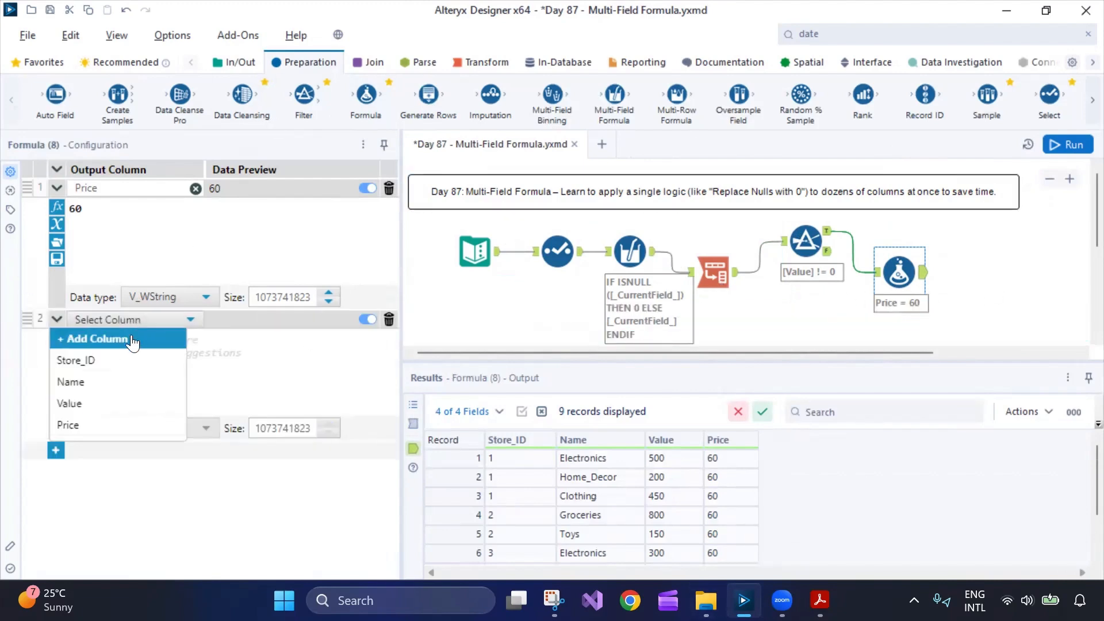
left_click(132, 339)
type("Revenue")
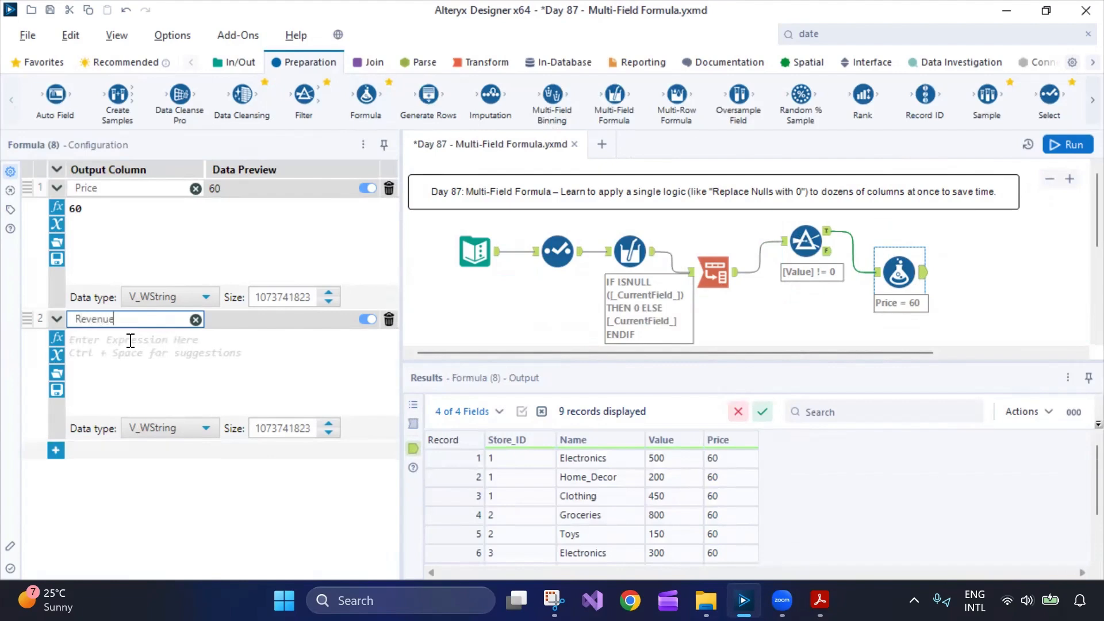
left_click(130, 340)
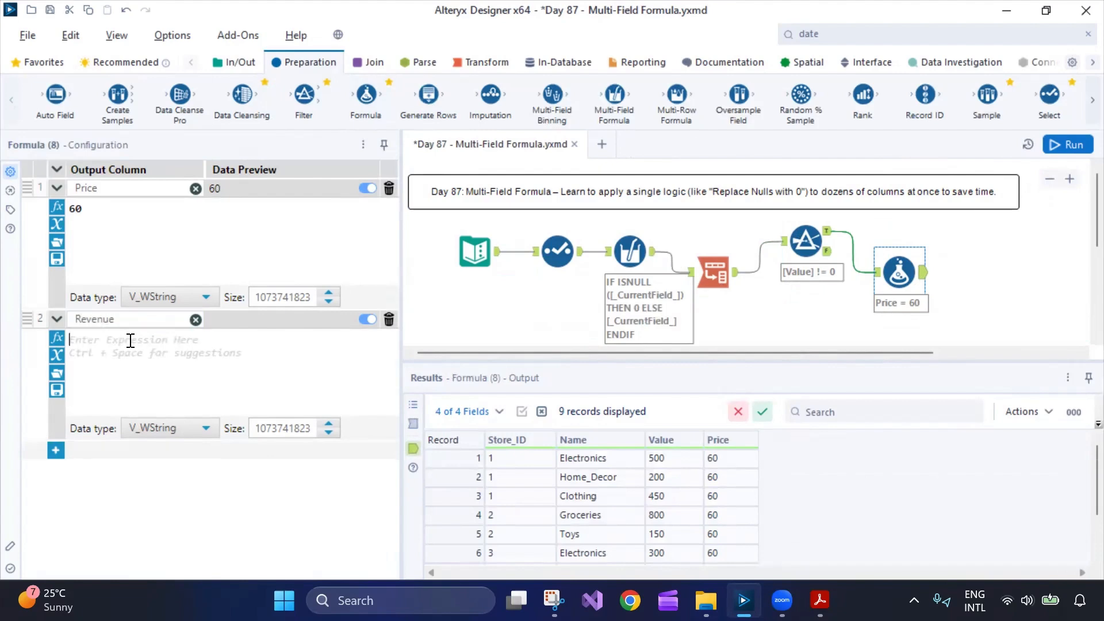
type("[Value]")
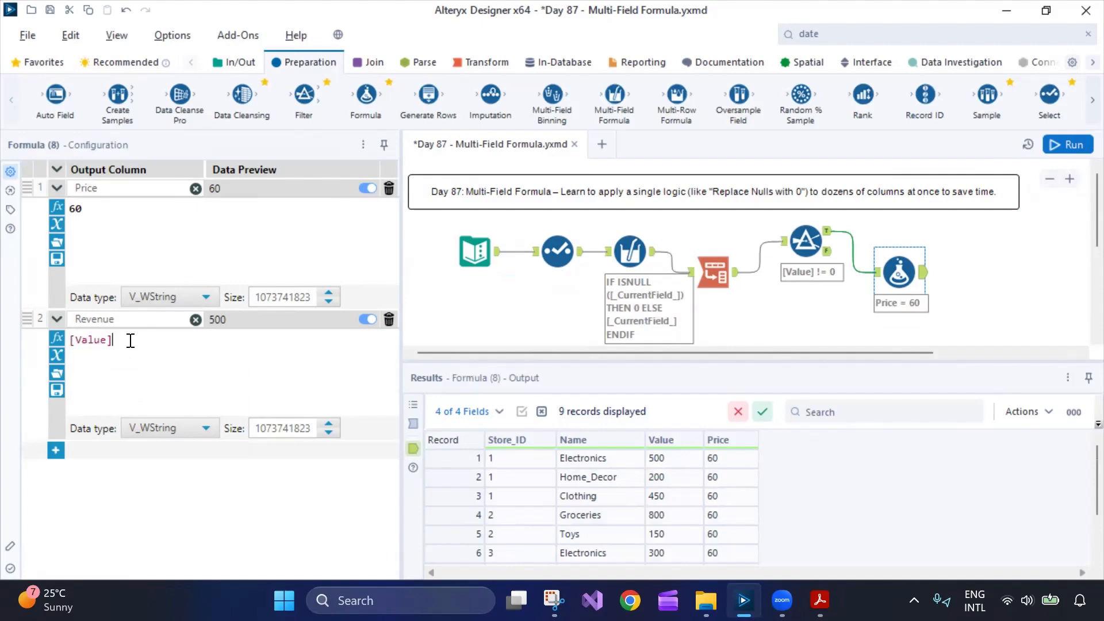
type("*[or")
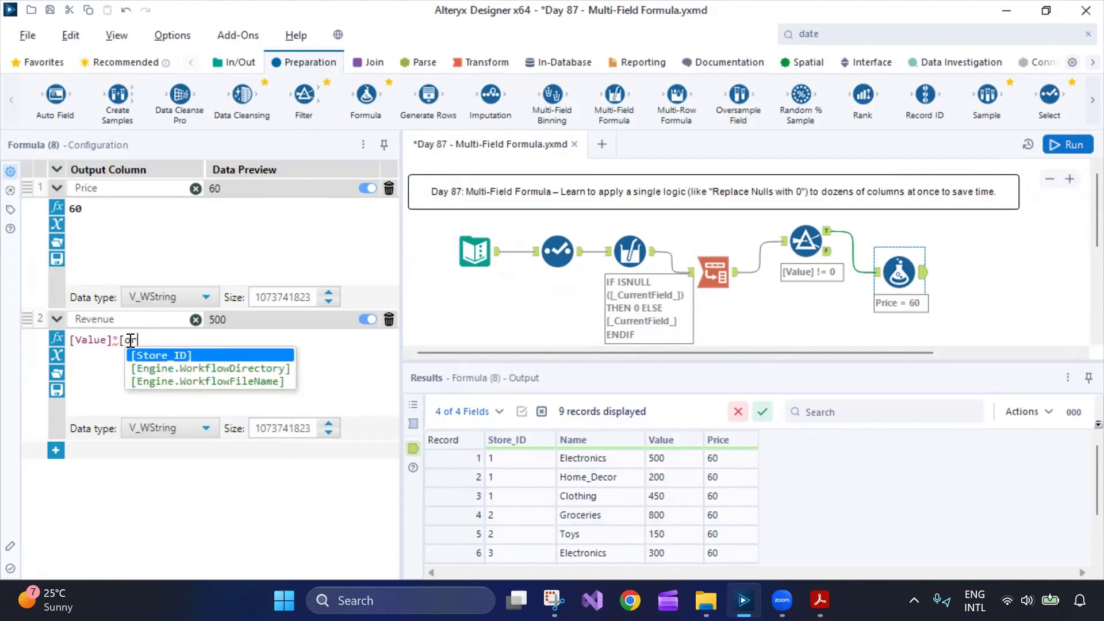
key("BackSpace")
key("BackSpace")
type("Price]")
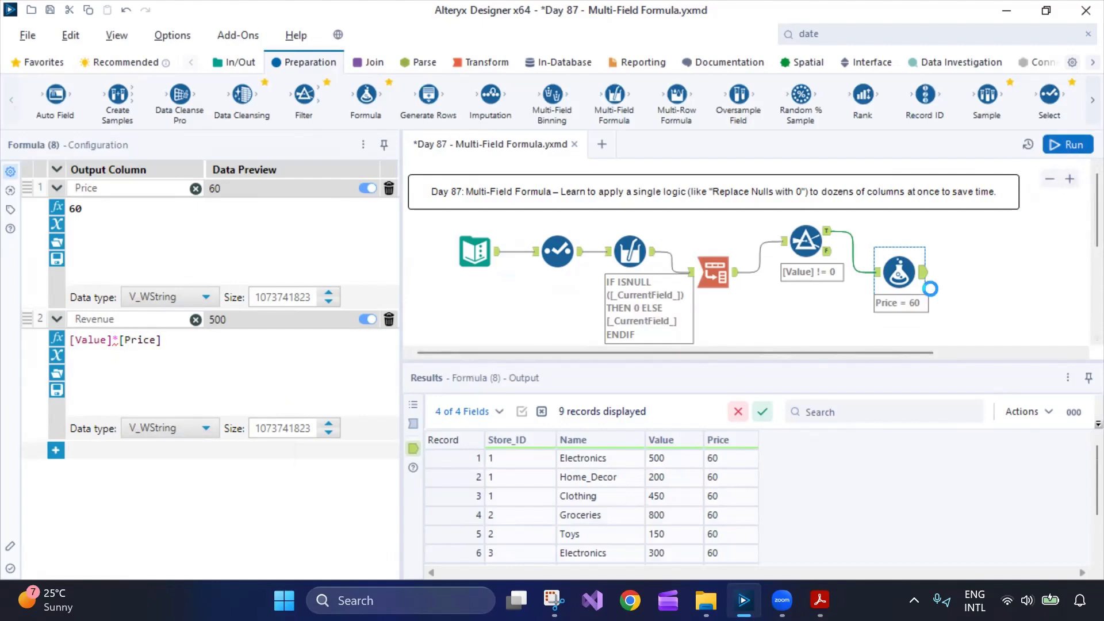
- Run the workflow to test the Revenue expression and reopen the Formula tool's configuration
left_click(927, 323)
key("ctrl+r")
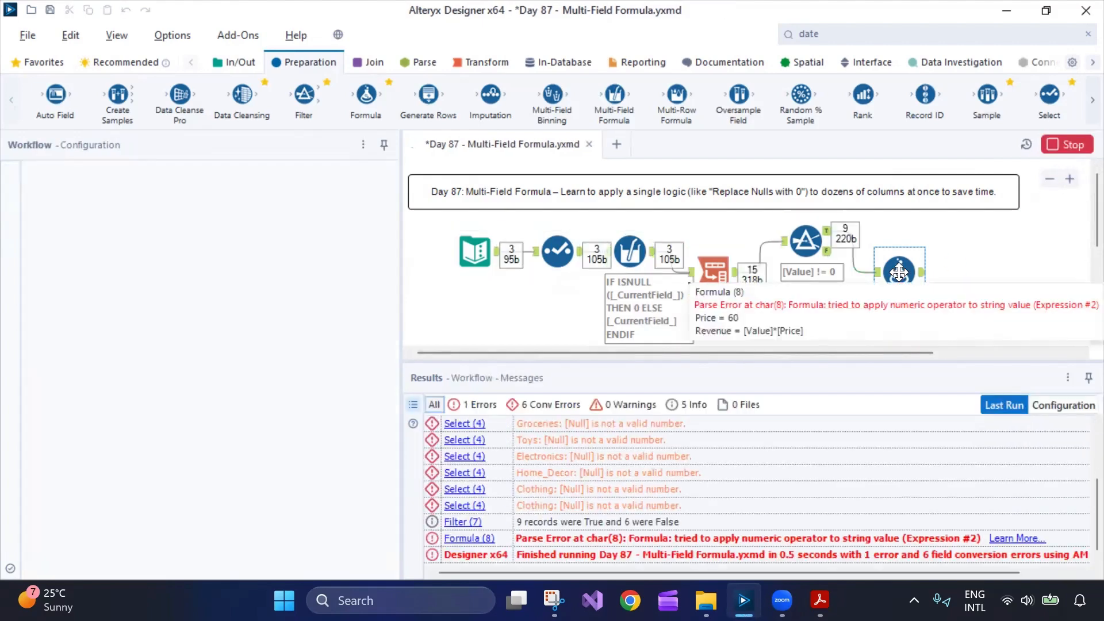
left_click(902, 273)
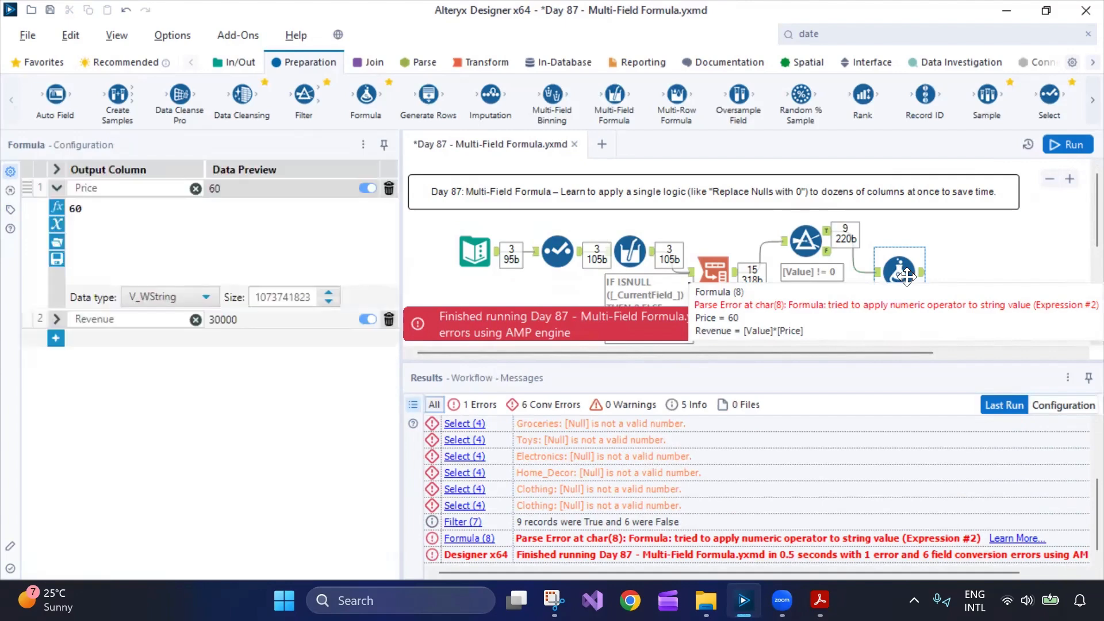
- Set the Price column's data type to Double, rerun the workflow and check the Formula tool's output alongside the Revenue expression
left_click(56, 320)
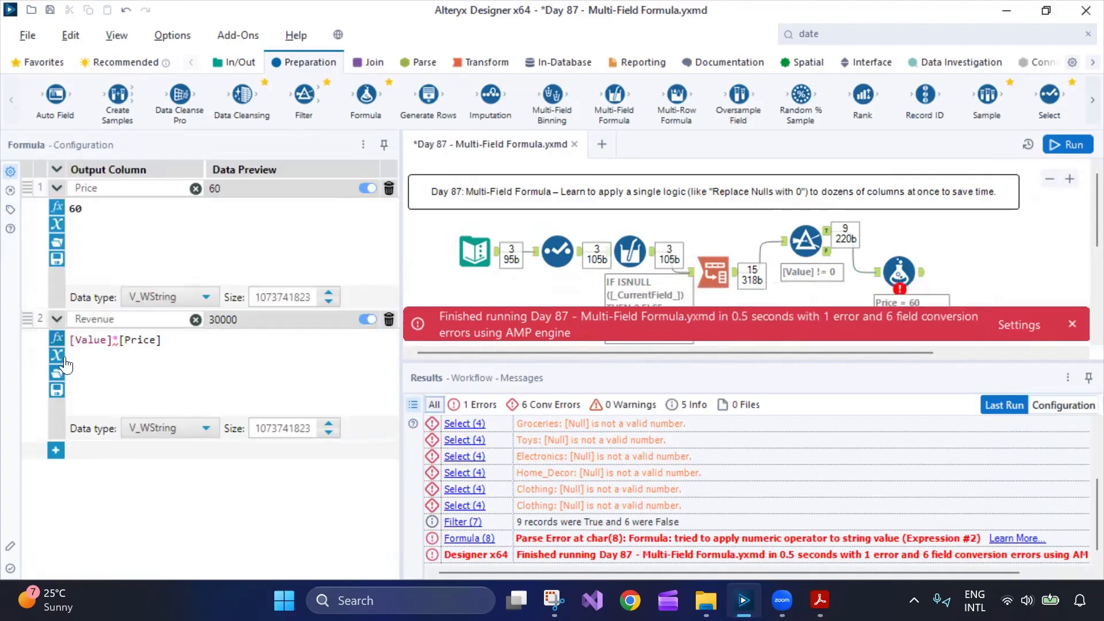
left_click(199, 296)
left_click(146, 381)
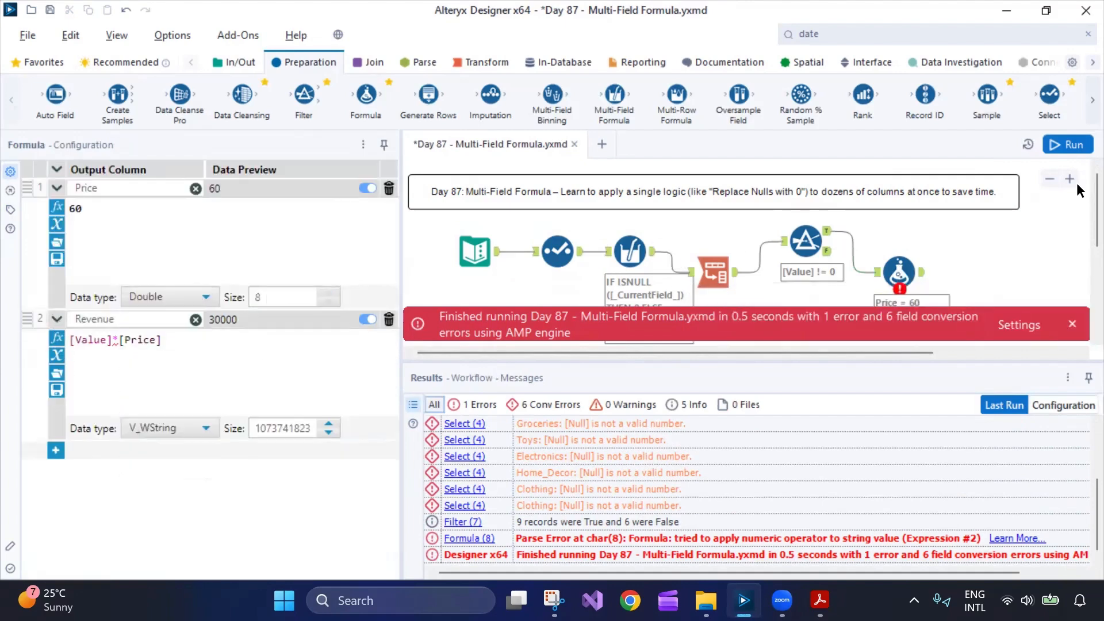
left_click(1077, 151)
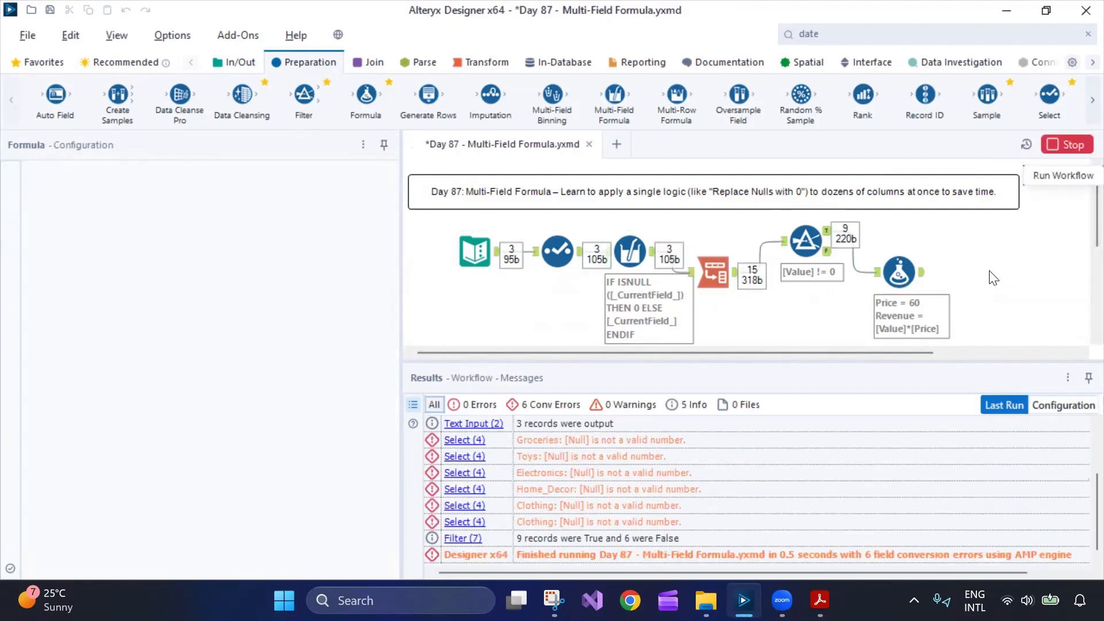
left_click(896, 270)
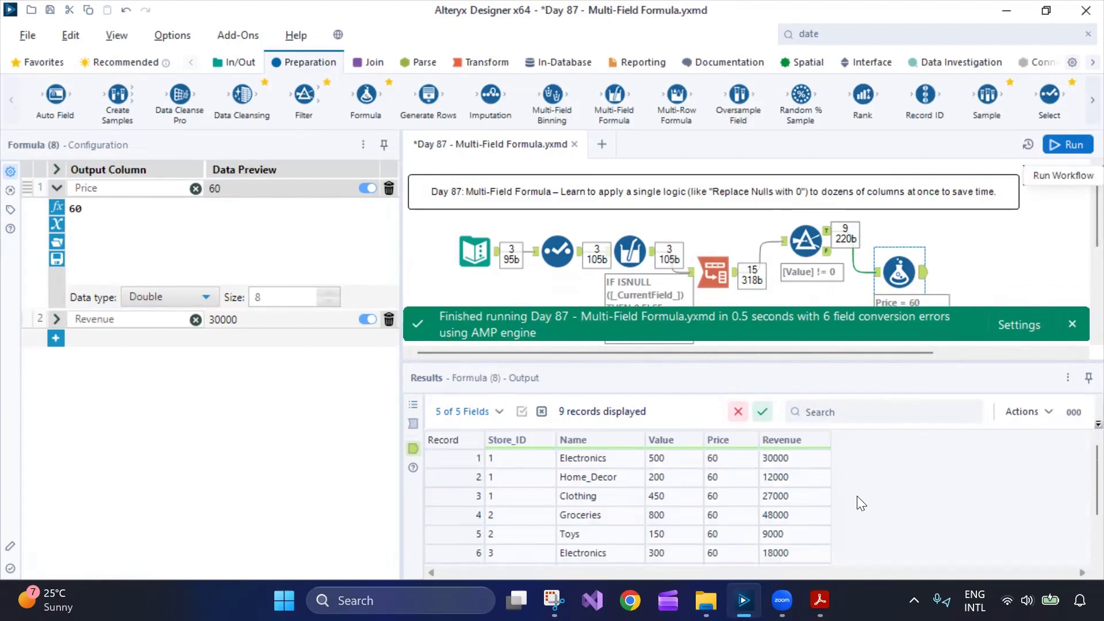
left_click(56, 319)
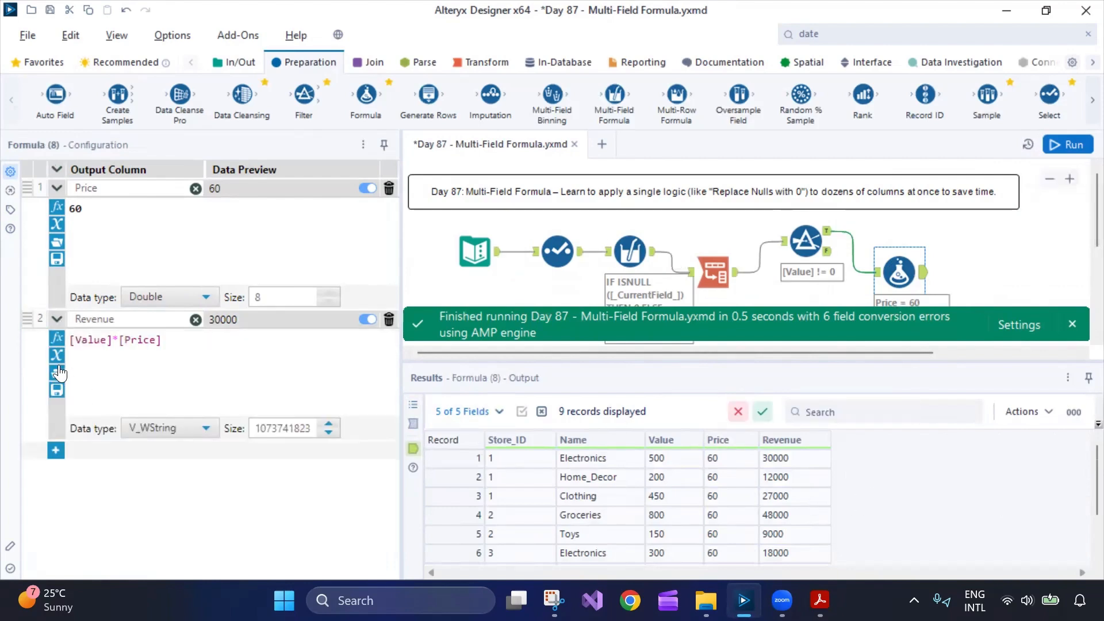
- Rearrange the workflow's tools closer together on the canvas, placing the Filter below the main line, and save the workflow
left_click(433, 236)
left_click_drag(557, 251, 527, 252)
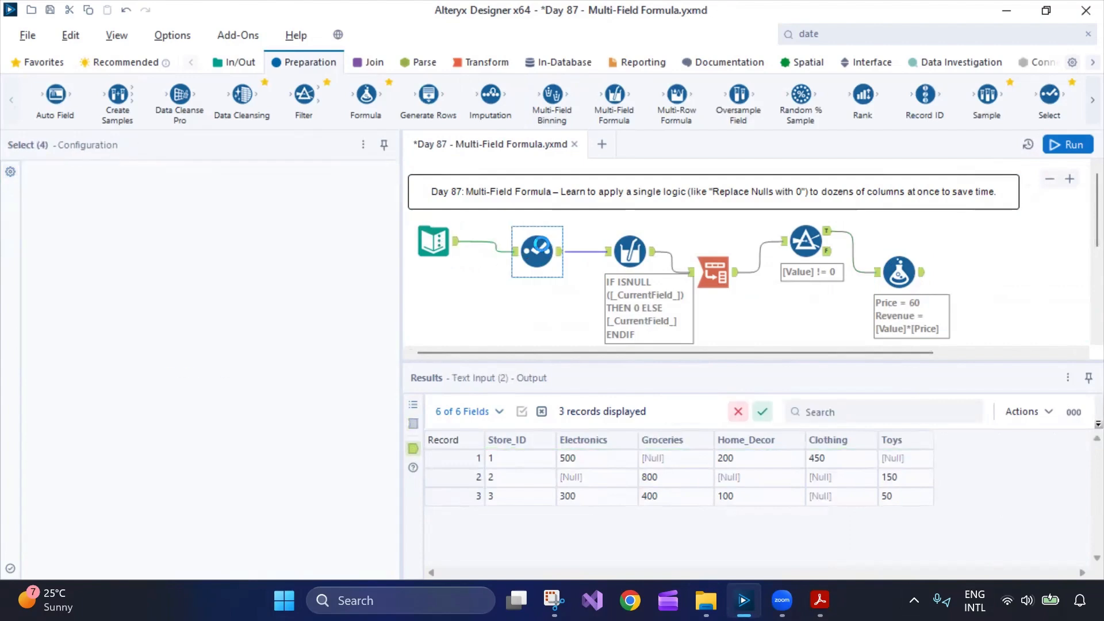
left_click_drag(640, 250, 608, 239)
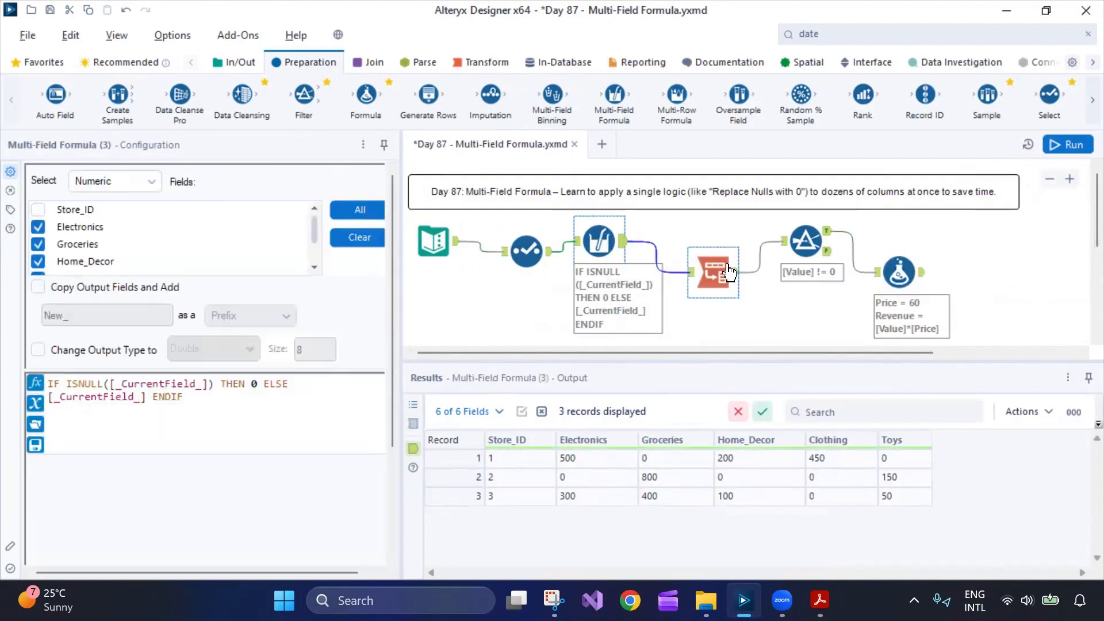
left_click_drag(723, 267, 712, 245)
left_click_drag(806, 242, 765, 283)
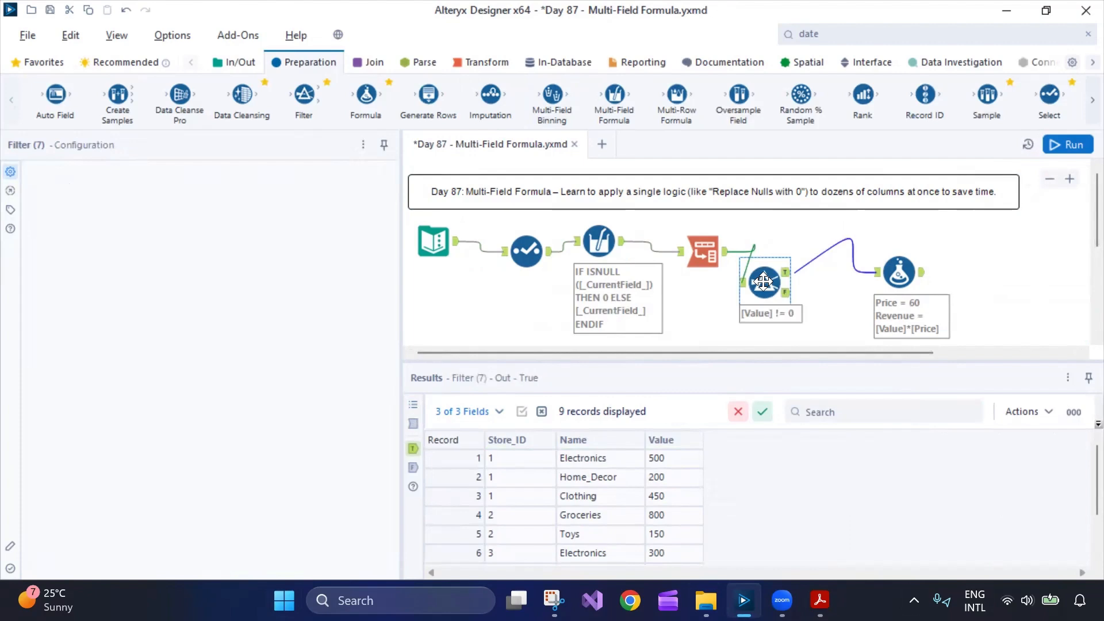
left_click_drag(900, 272, 868, 251)
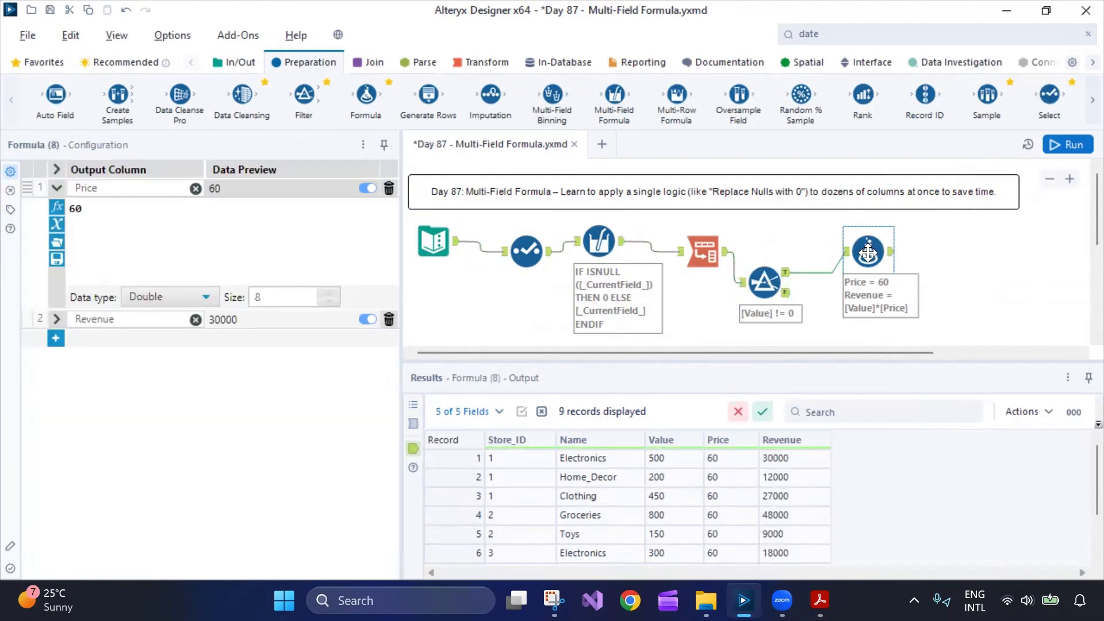
key("ctrl+s")
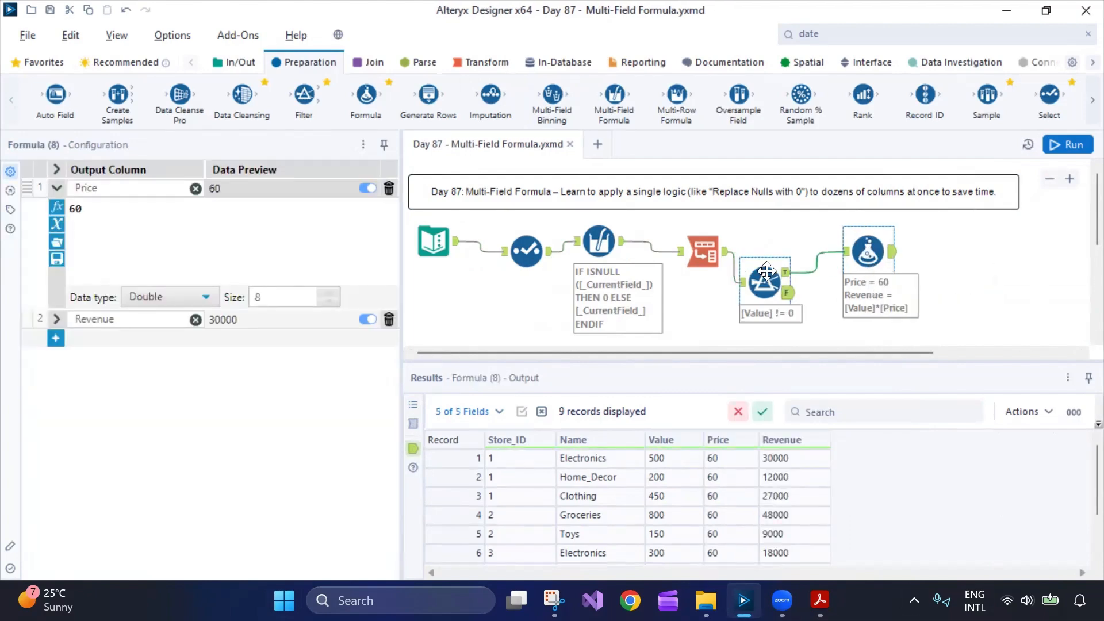
- Connect a Table reporting tool to the Formula tool's output and review its default basic table configuration
left_click(466, 60)
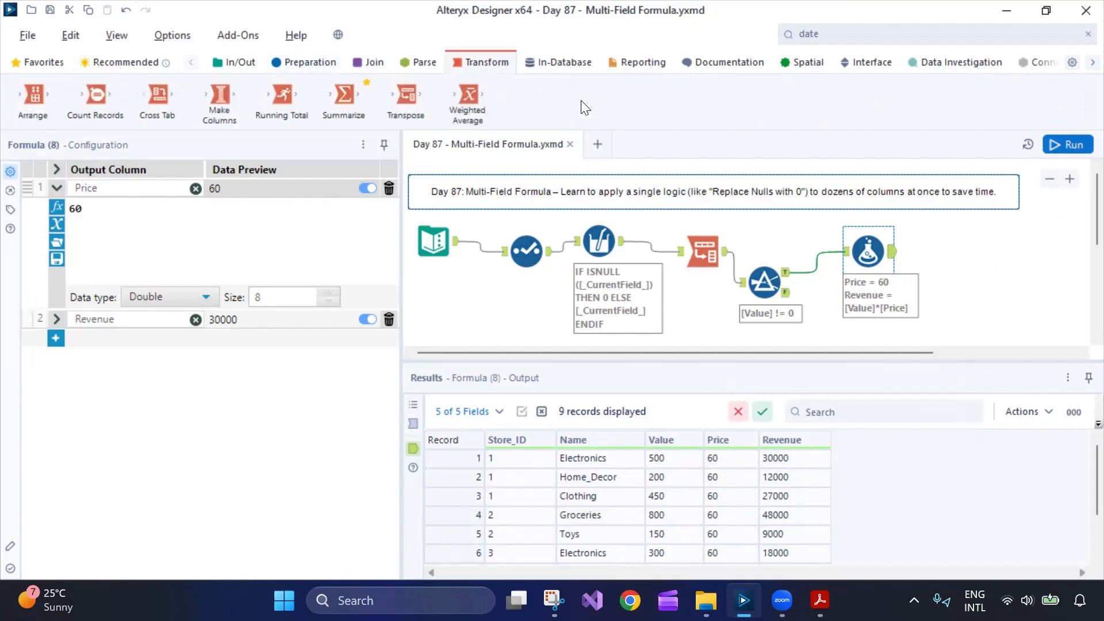
left_click(637, 59)
left_click_drag(771, 106, 950, 253)
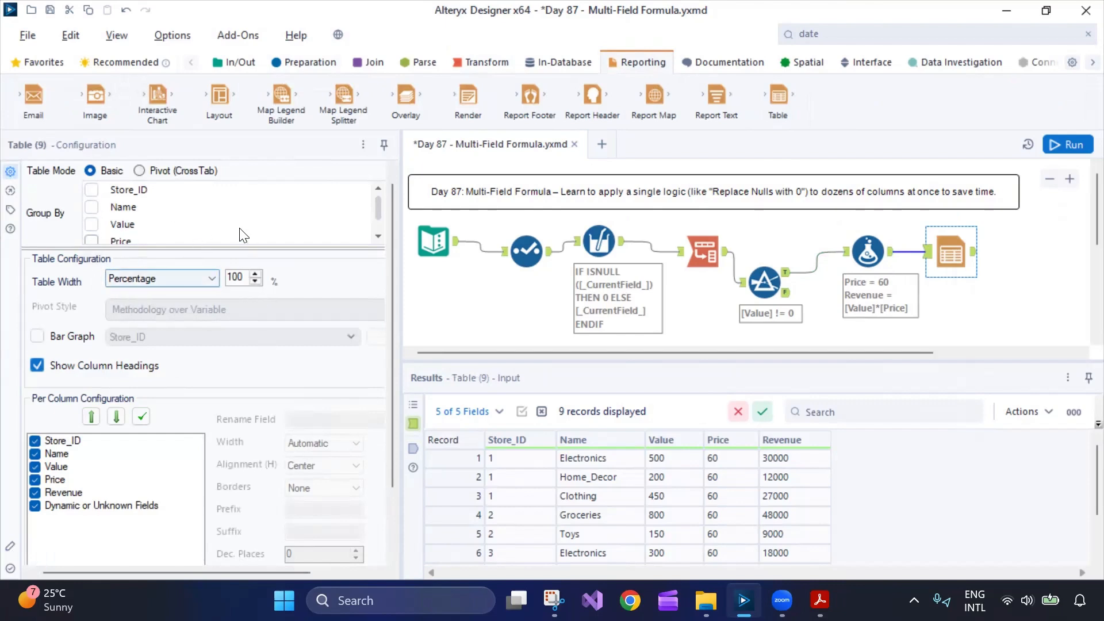
scroll(199, 241, "down", 3)
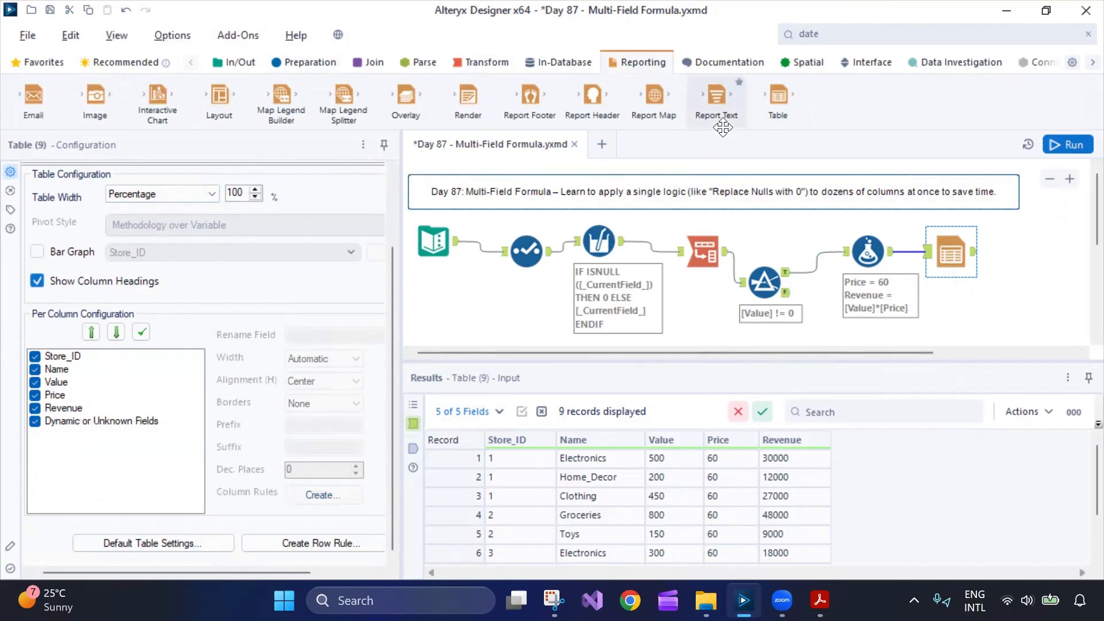
- Connect a Render tool to the Table output and set its output mode to Choose a Specific Output File
left_click_drag(468, 99, 1046, 311)
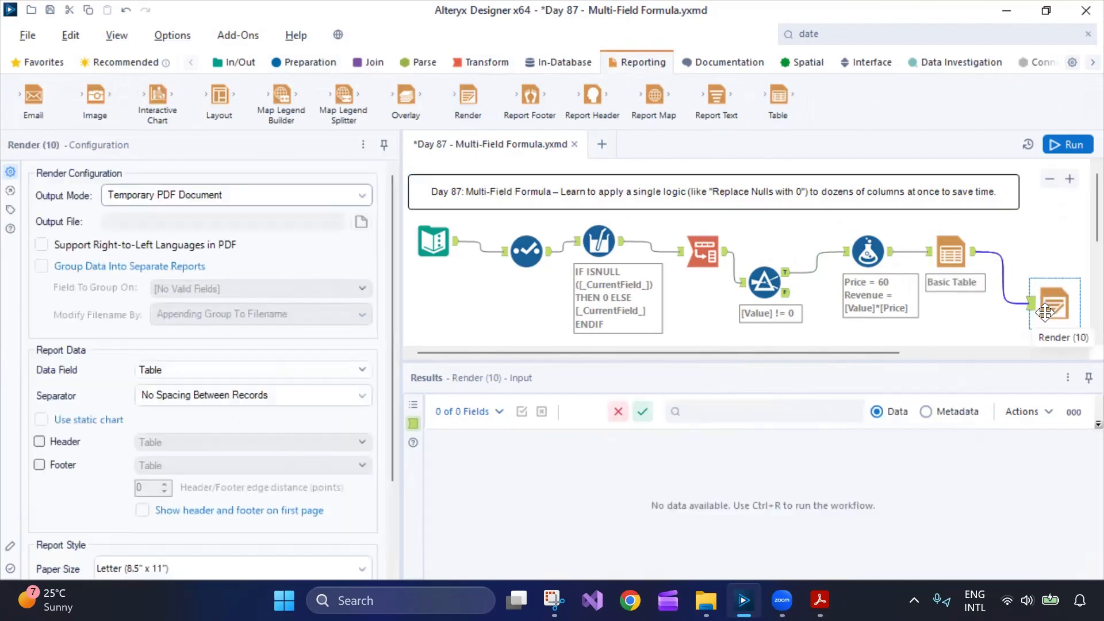
left_click(363, 199)
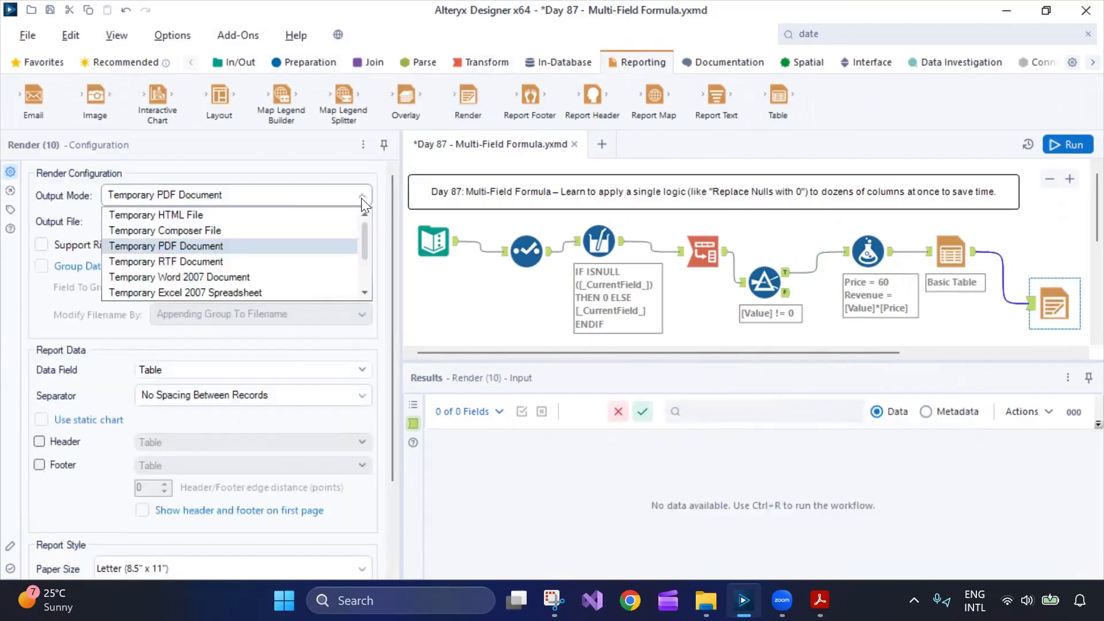
left_click(263, 293)
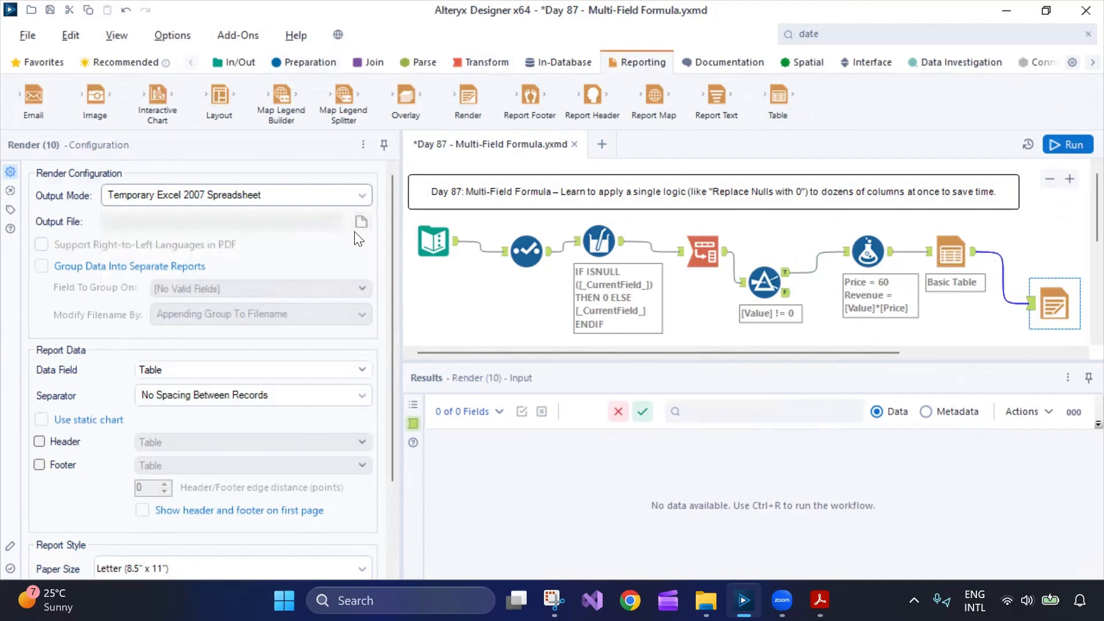
left_click(267, 200)
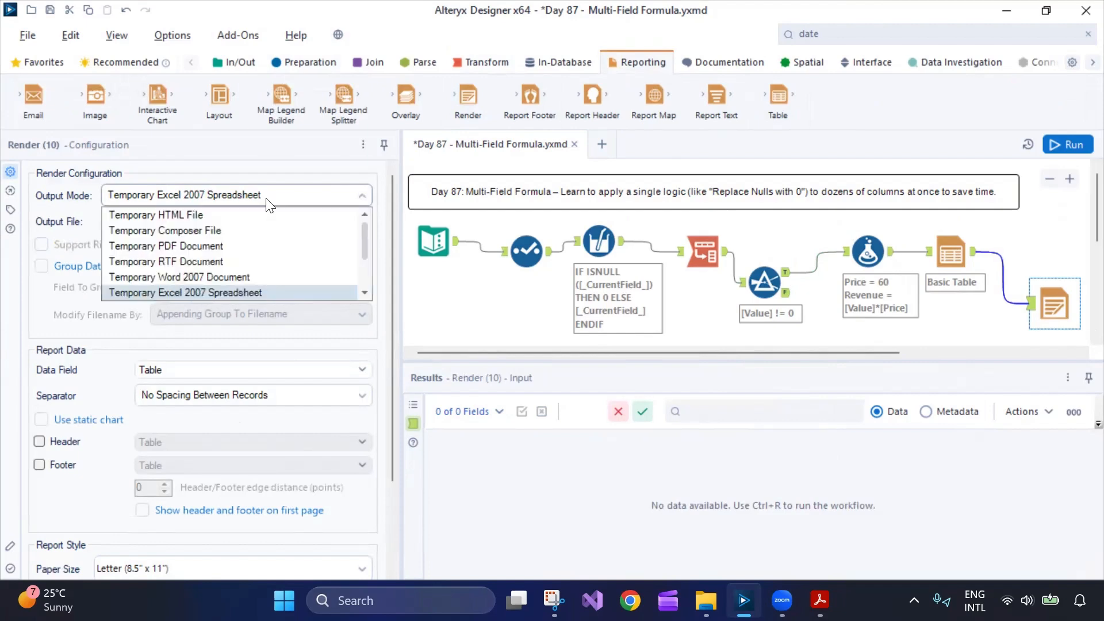
scroll(227, 278, "down", 2)
left_click(223, 291)
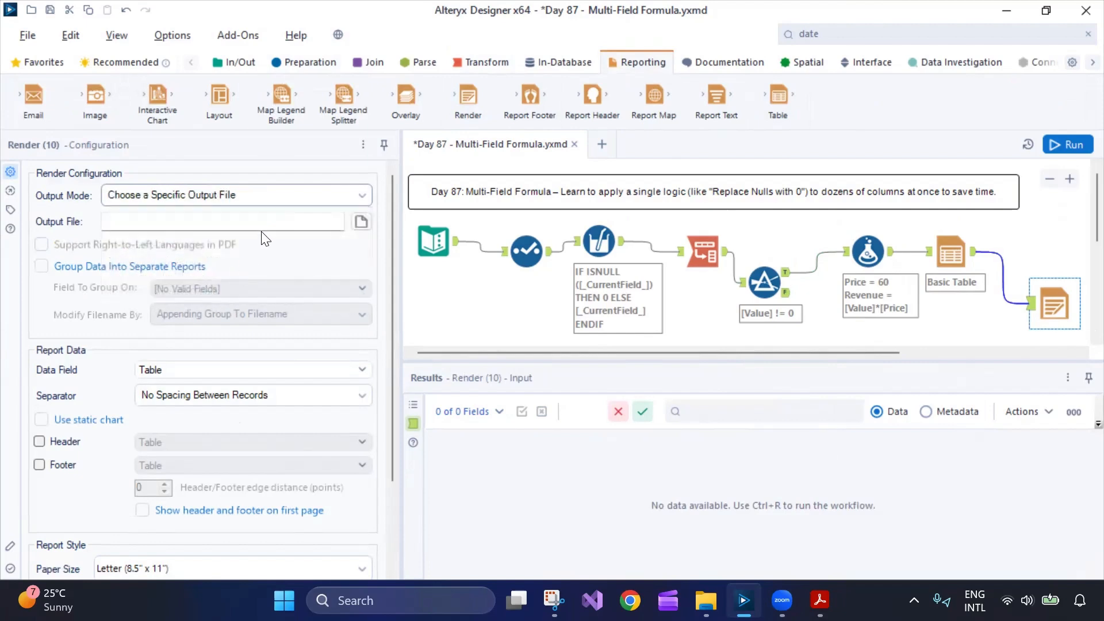
- Set the Render output file to an Excel 2007 spreadsheet named Revenue data in the Alteryx files folder
left_click(361, 222)
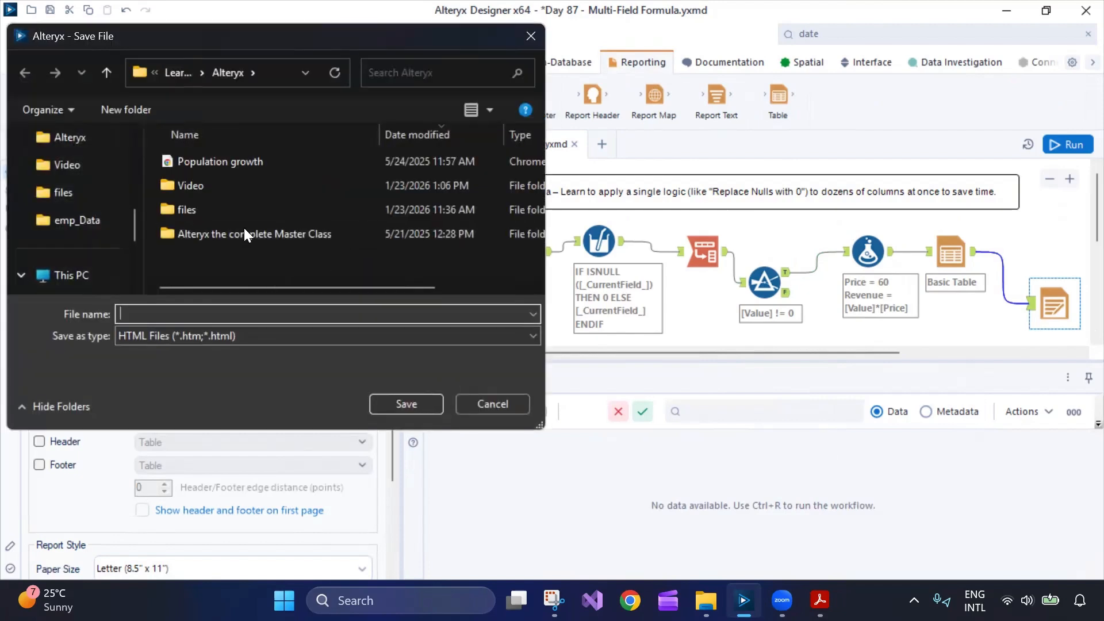
left_click(201, 334)
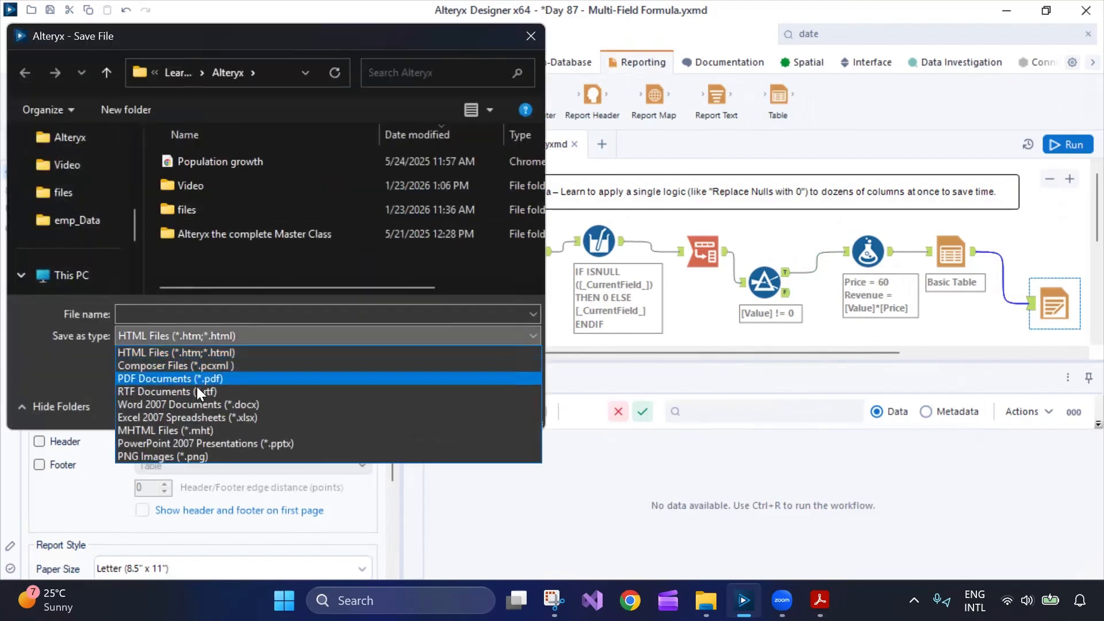
left_click(192, 419)
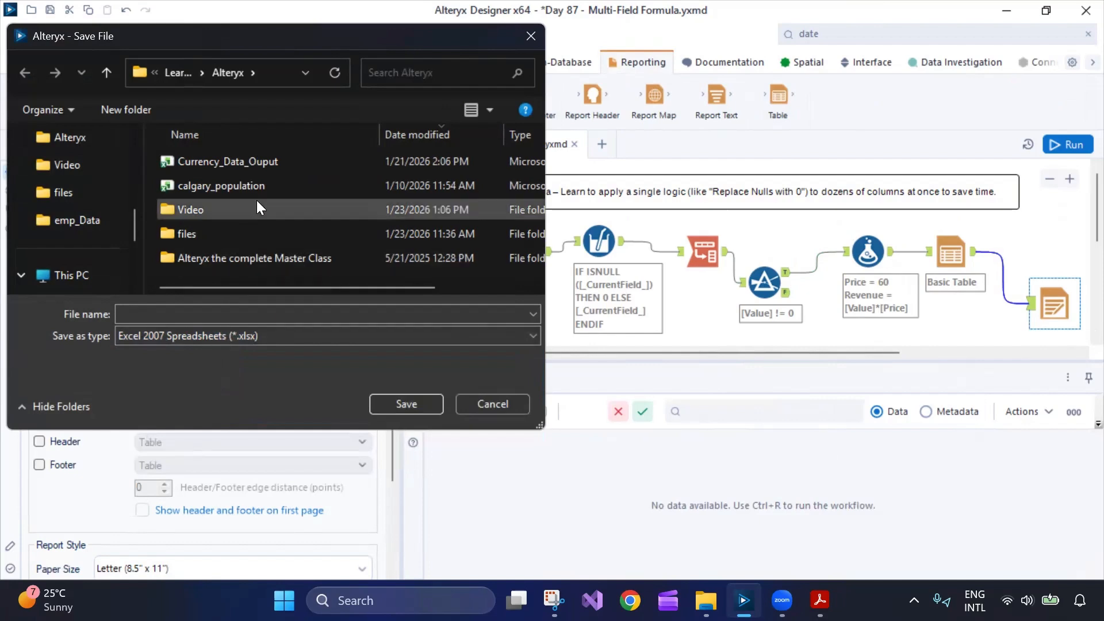
double_click(205, 233)
left_click(190, 314)
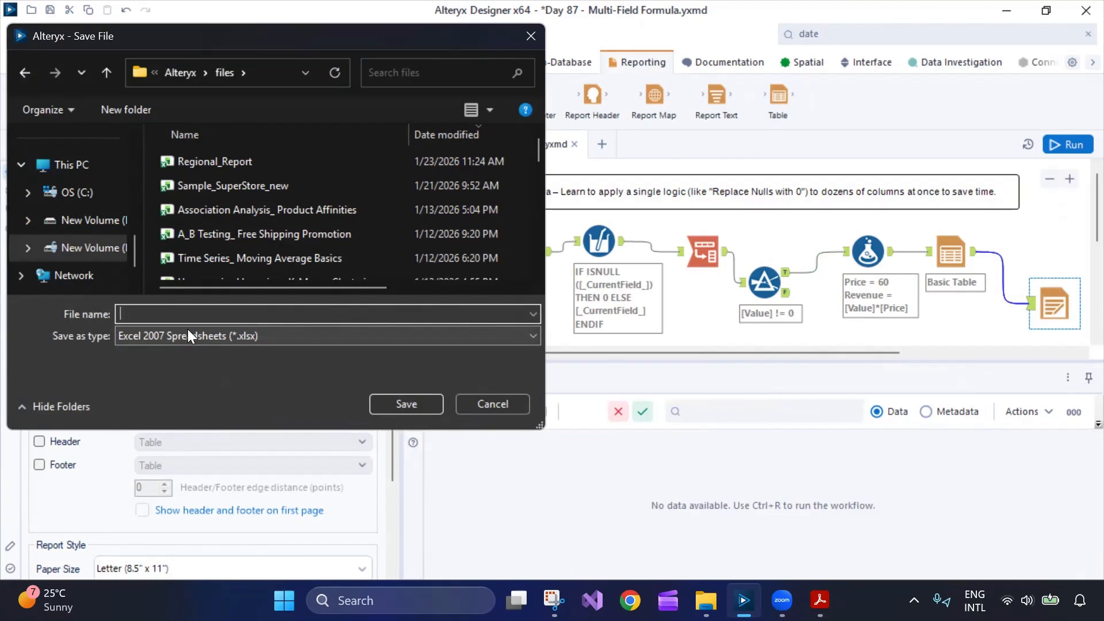
type("Revenue data")
key("Return")
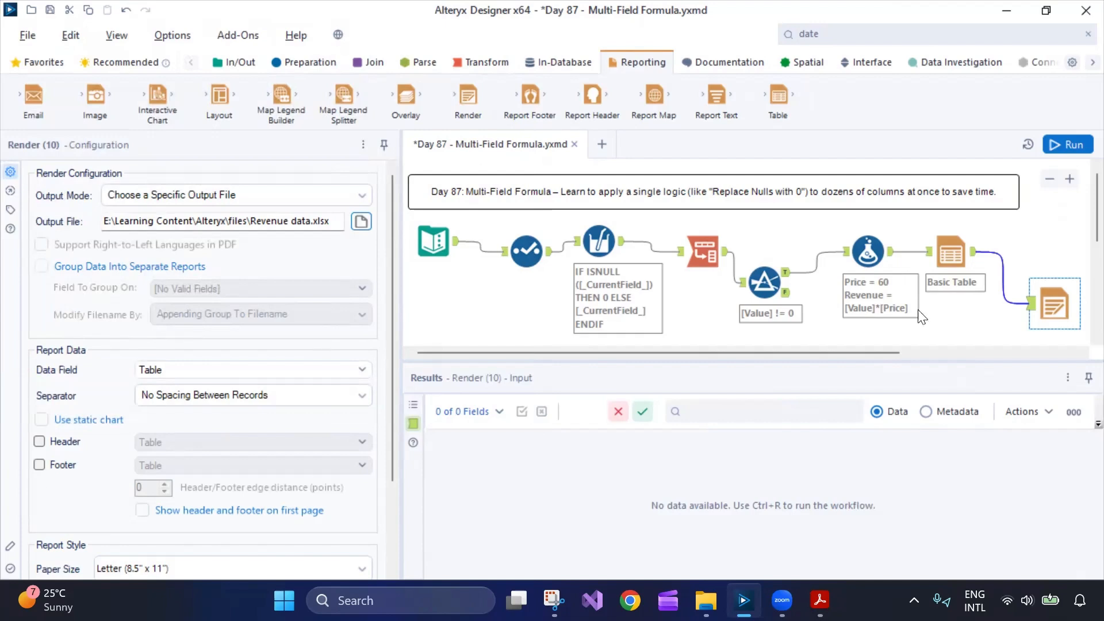
- Run the workflow, open the rendered Revenue data.xlsx in Excel to check it, and return to Alteryx Designer
left_click(1068, 144)
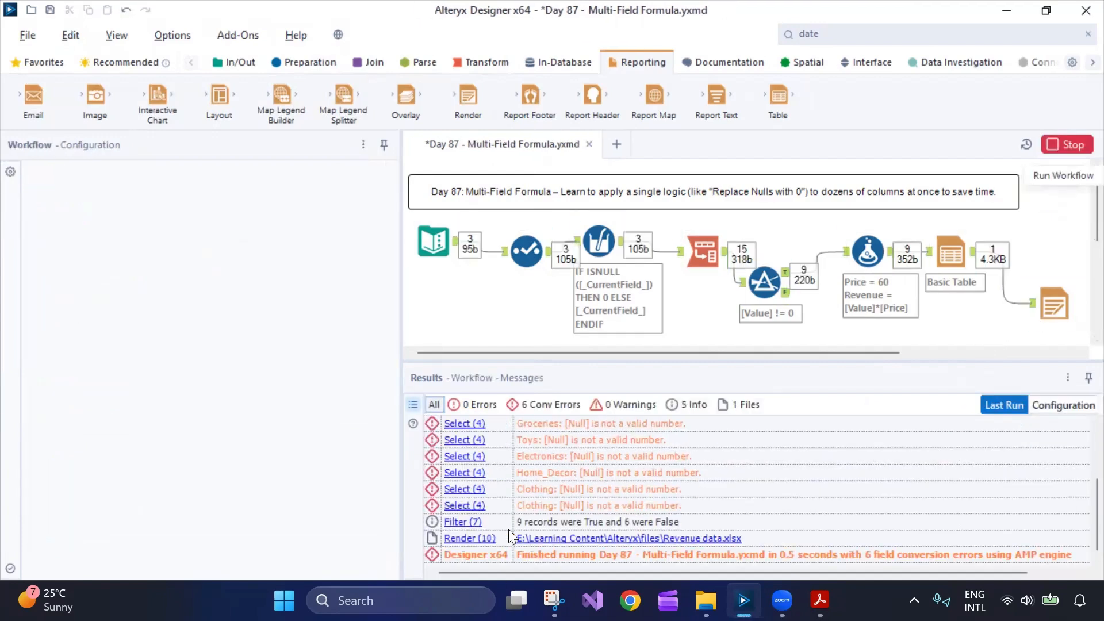
left_click(645, 540)
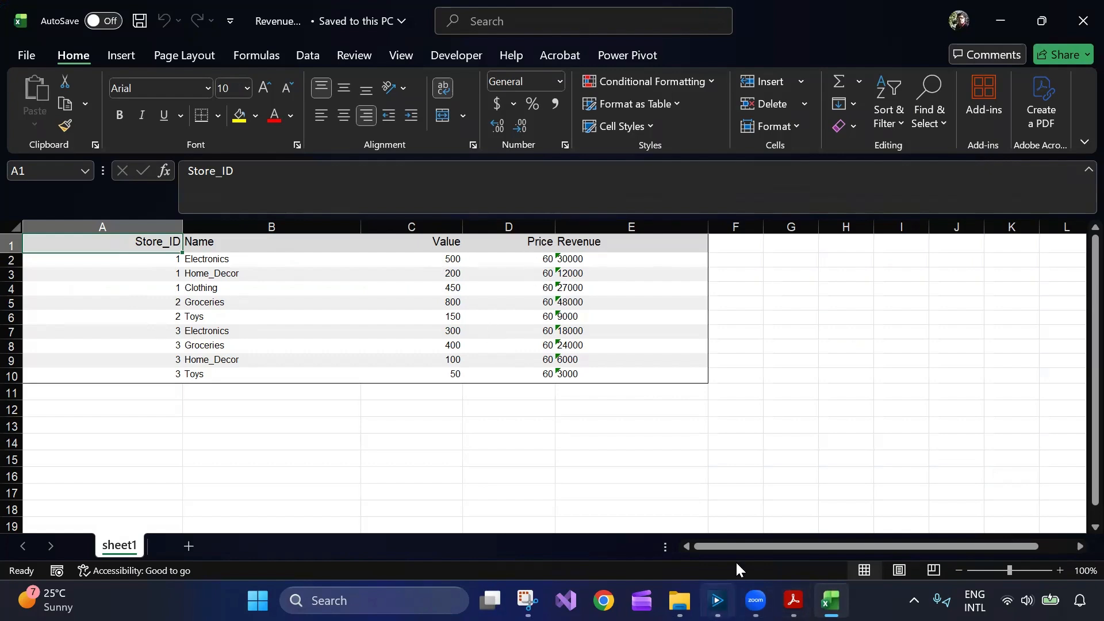
left_click(718, 600)
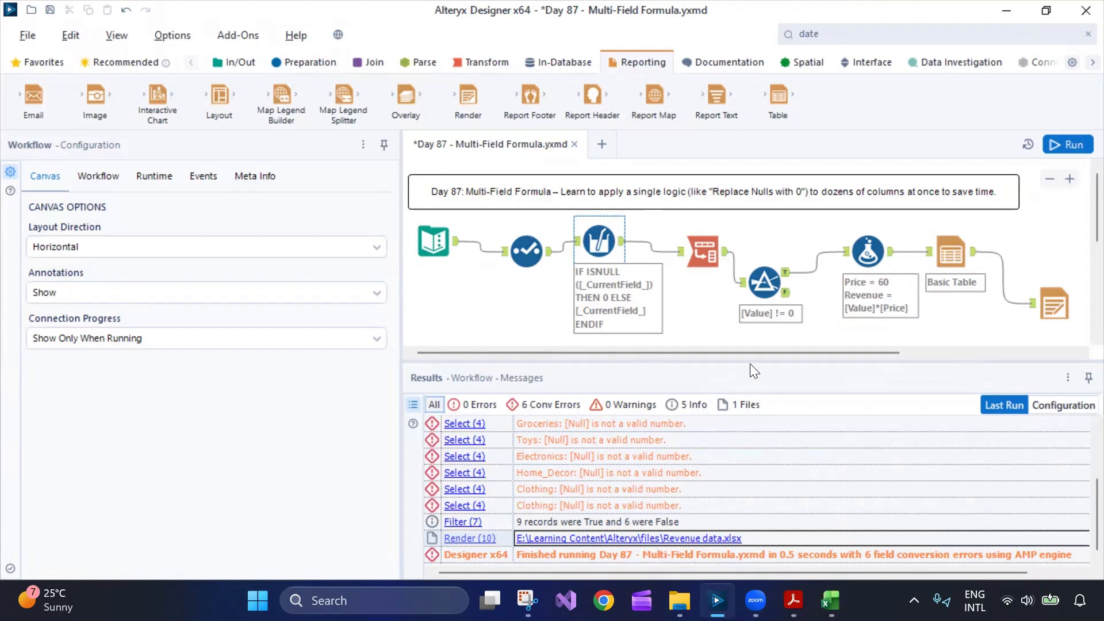
- Enlarge the canvas area and review the Multi-Field Formula, Transpose, Filter, Formula, Table and Render configurations and the Excel output
left_click_drag(750, 363, 759, 434)
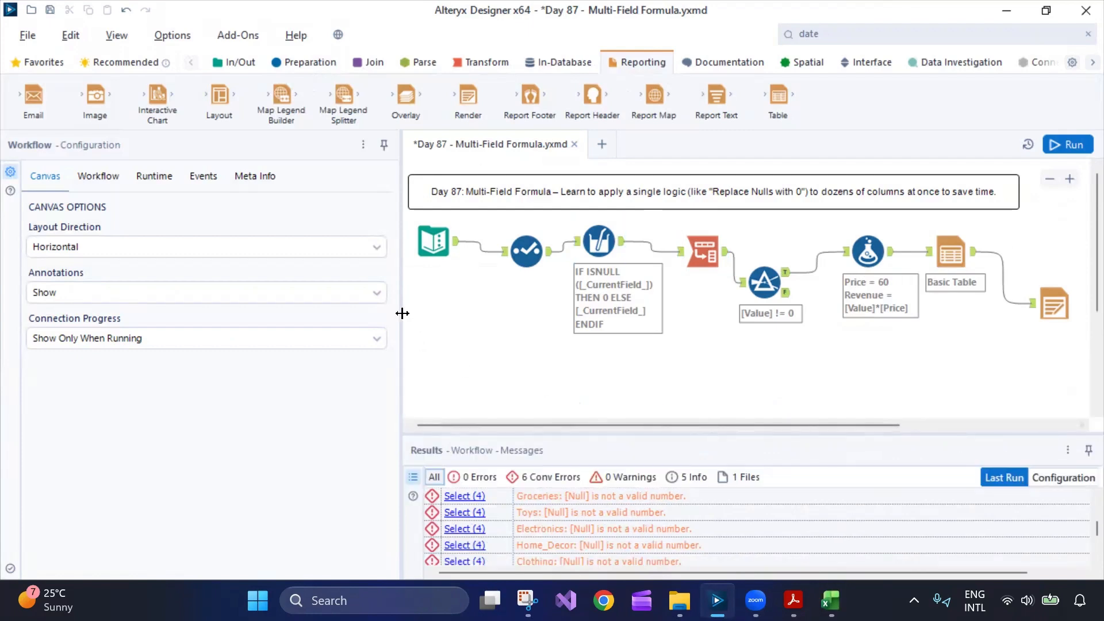
left_click_drag(403, 313, 348, 326)
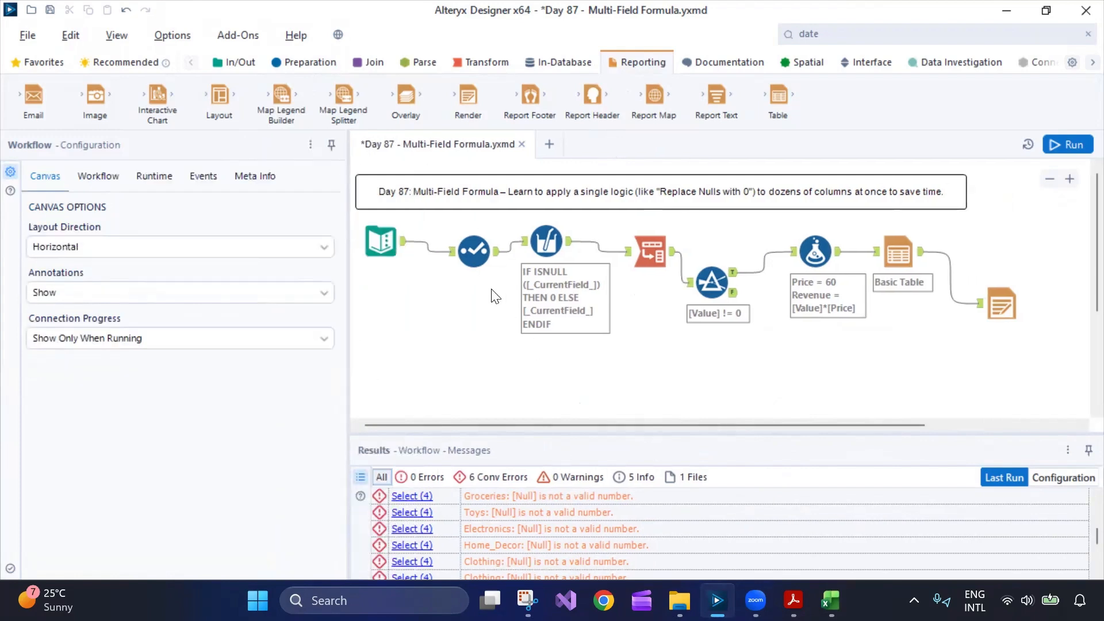
left_click(547, 242)
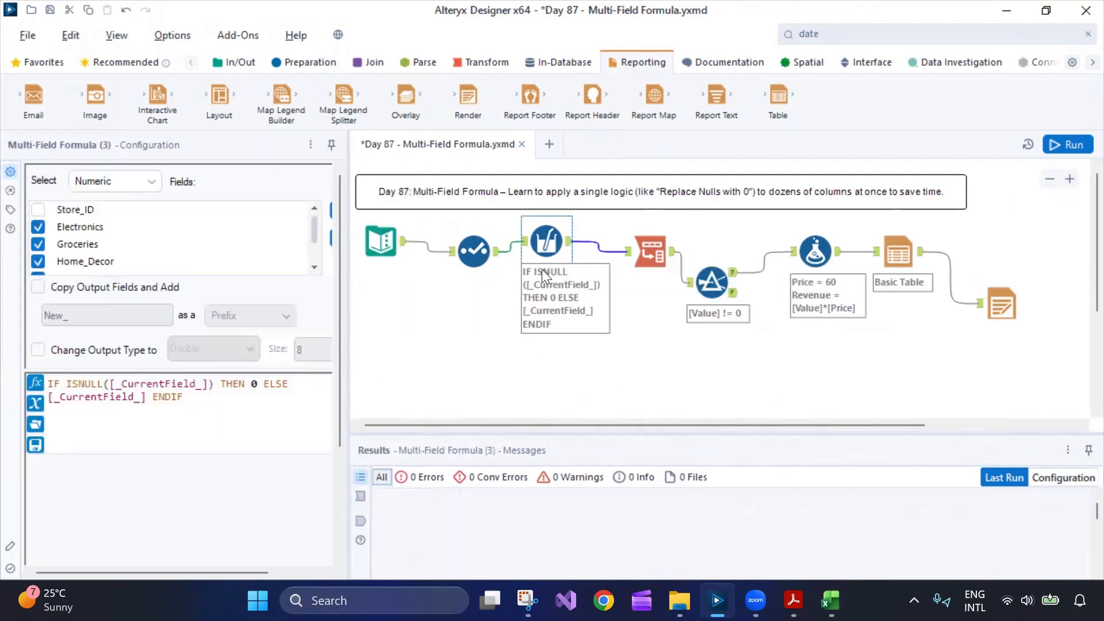
left_click(655, 263)
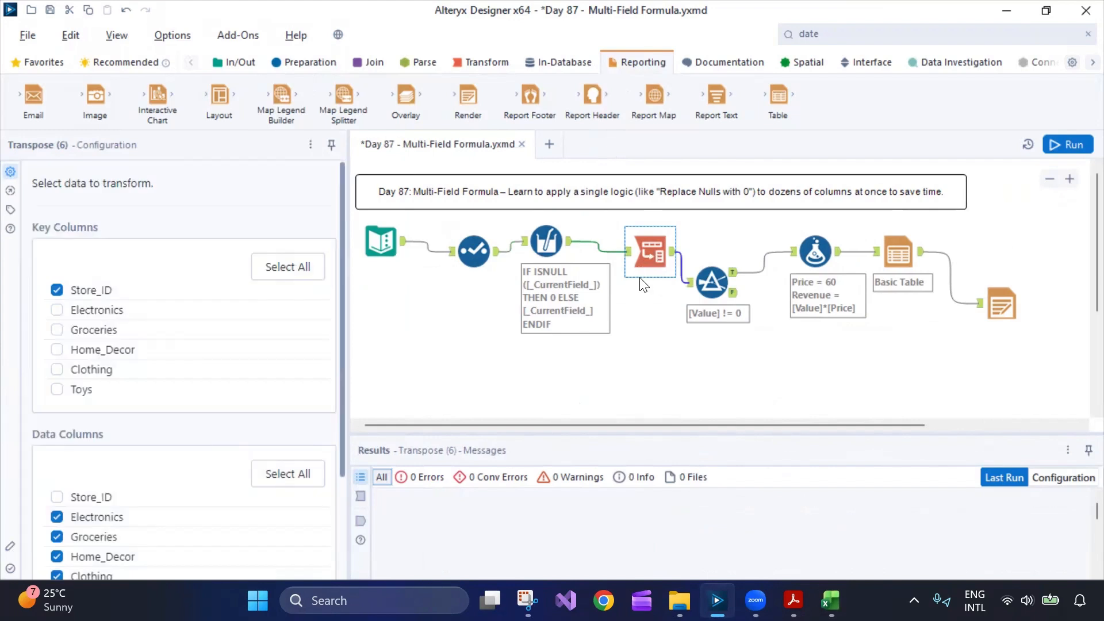
left_click(698, 295)
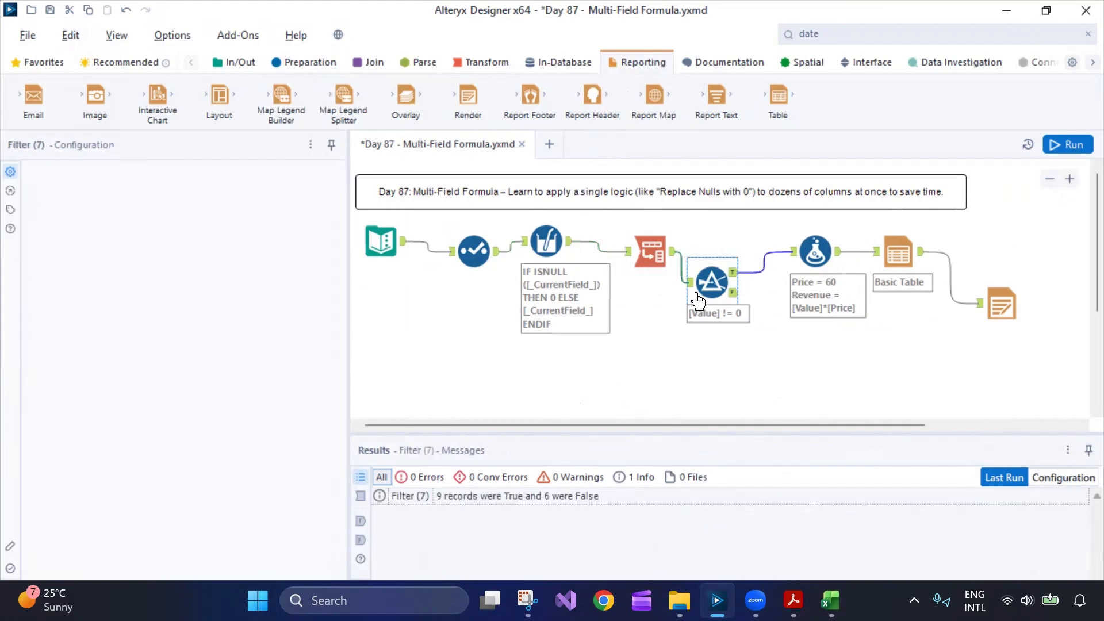
left_click(641, 261)
left_click(712, 282)
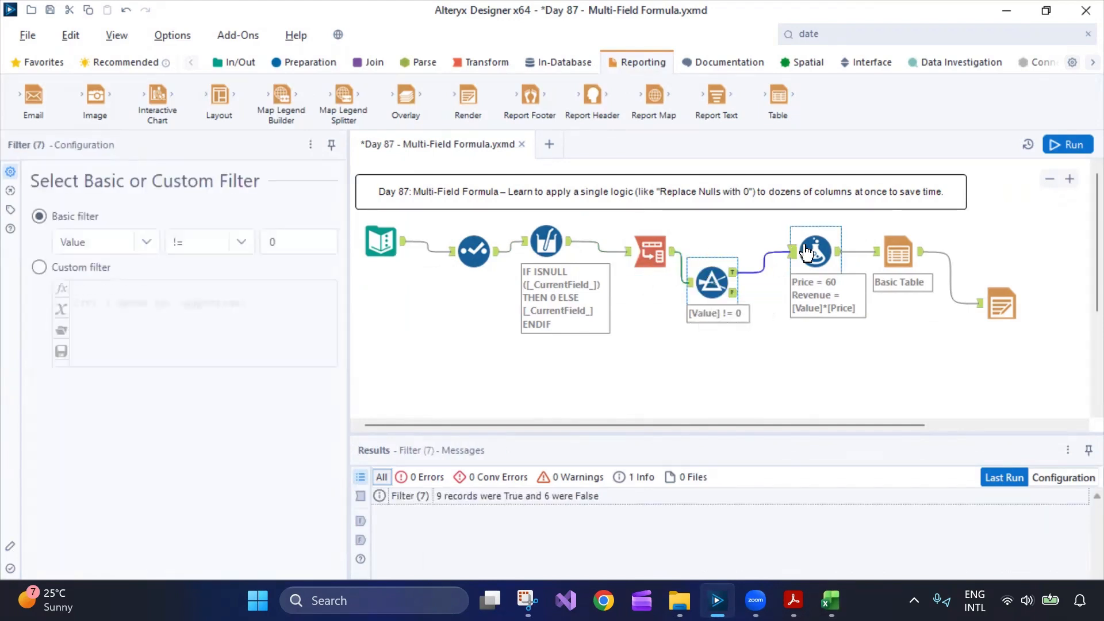
left_click(816, 251)
left_click(907, 241)
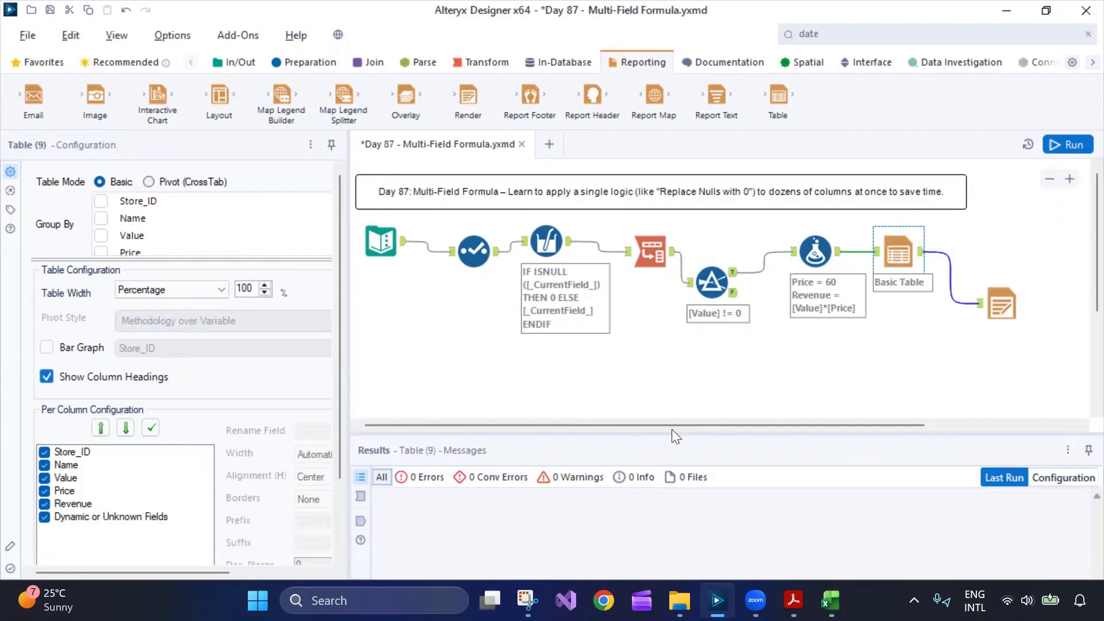
left_click(1002, 305)
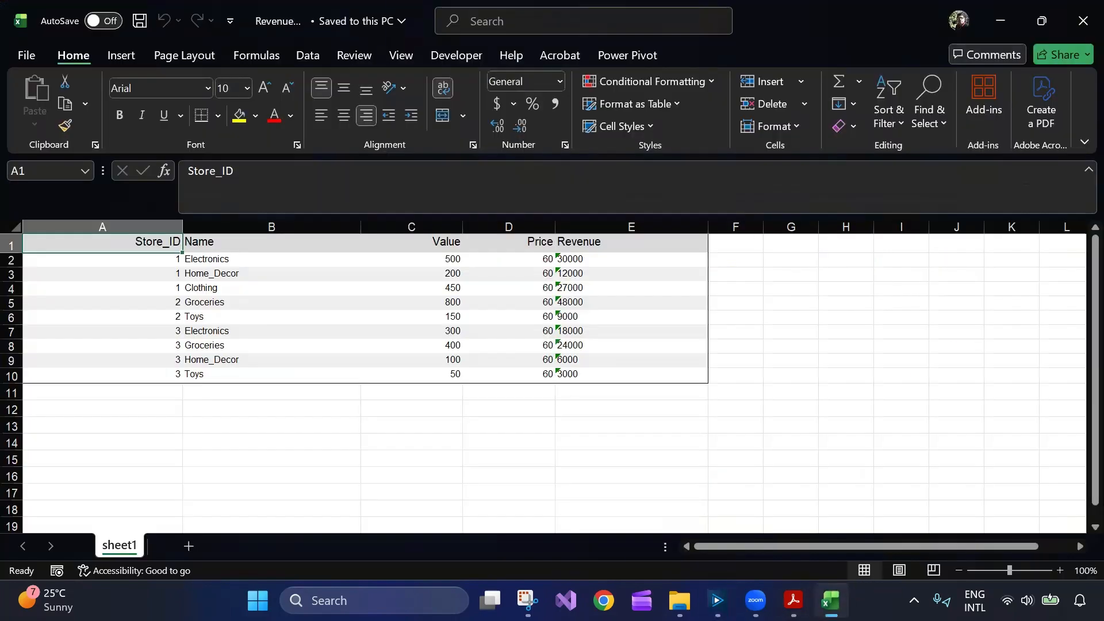
left_click(831, 601)
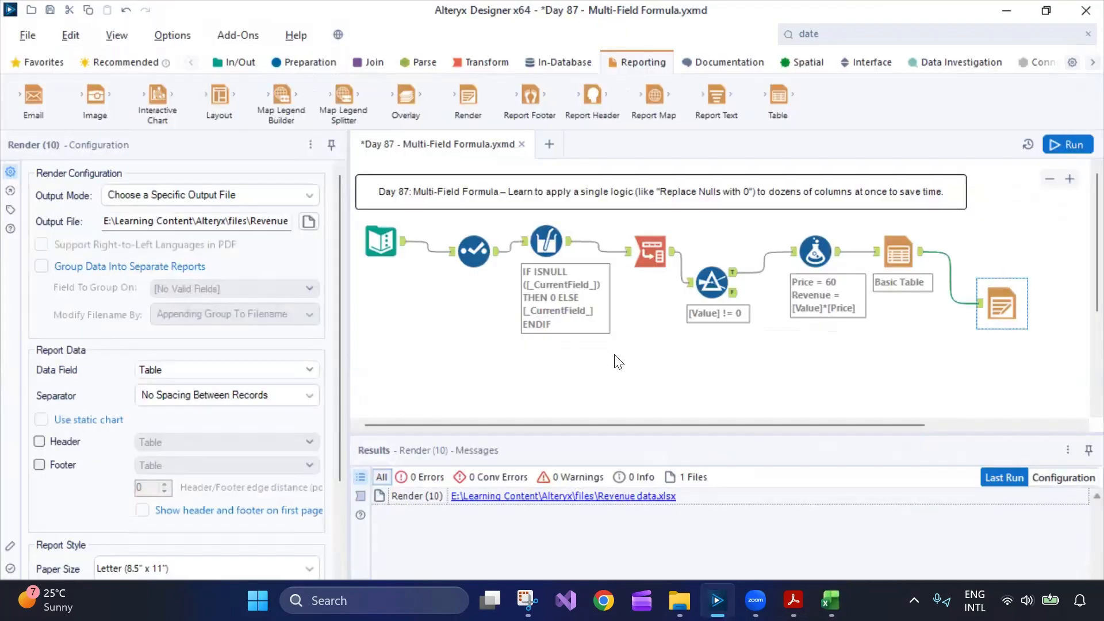